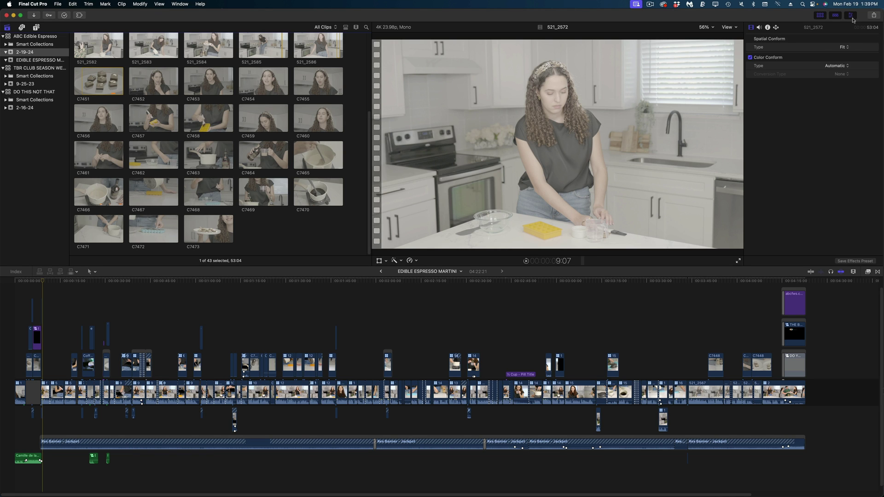
Hide the inspector and timeline to enlarge the browser, and select clips 521_2567 through C7451
{"action": "left_click", "coordinate": [850, 14]}
{"action": "left_click", "coordinate": [835, 15]}
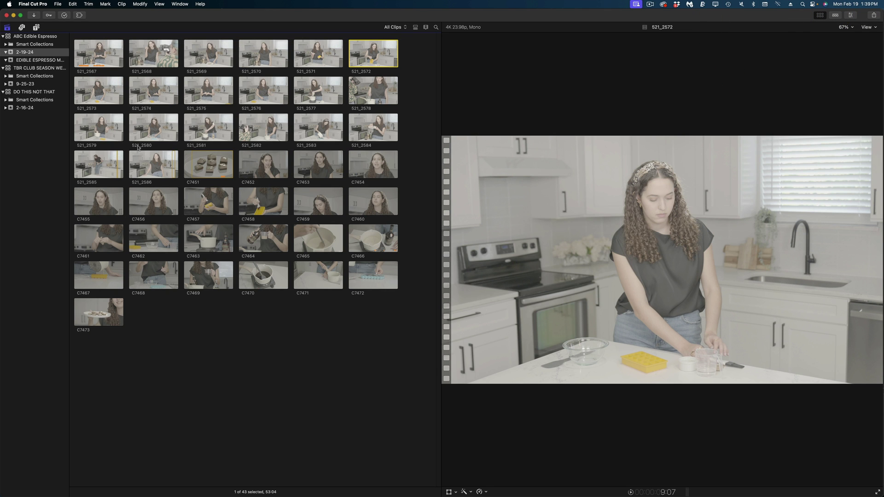
{"action": "left_click", "coordinate": [212, 238]}
{"action": "left_click", "coordinate": [103, 49]}
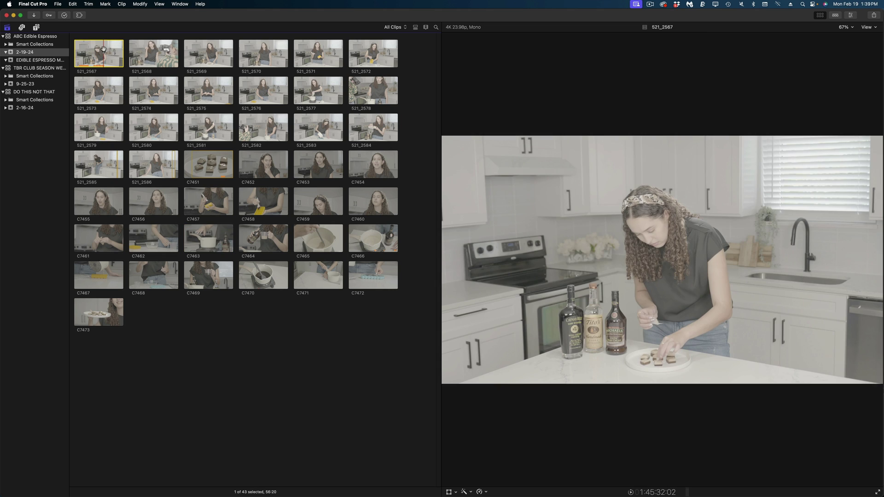
{"action": "left_click", "coordinate": [214, 170], "text": "shift"}
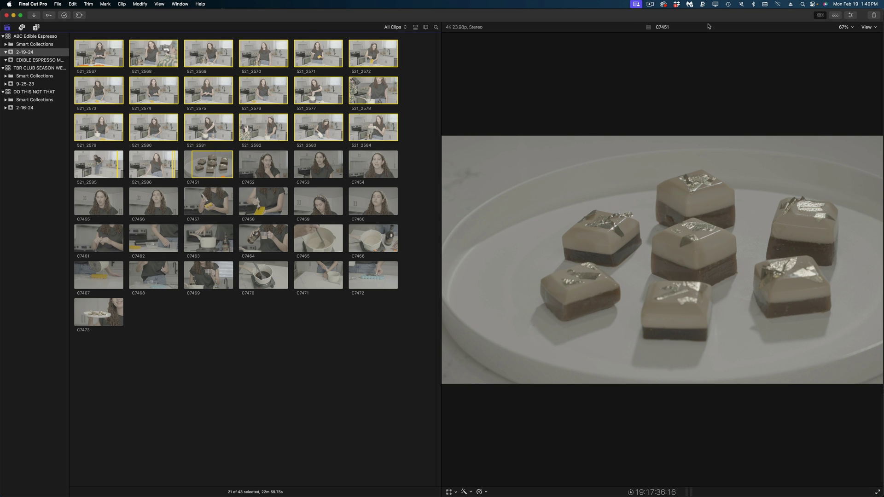
Scrub the EDIBLE ESPRESSO MARTINI timeline to 54:04 with the inspector shown, and toggle off the browser
{"action": "left_click", "coordinate": [851, 16]}
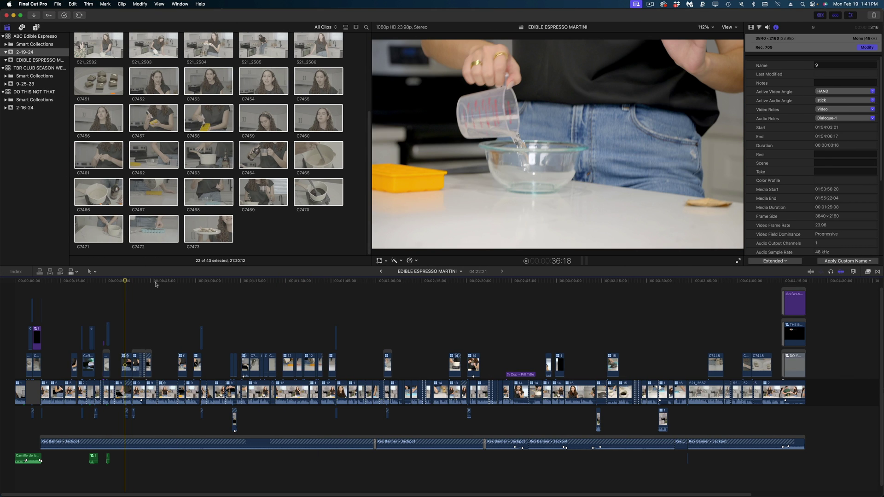
{"action": "left_click_drag", "start_coordinate": [155, 277], "coordinate": [178, 281]}
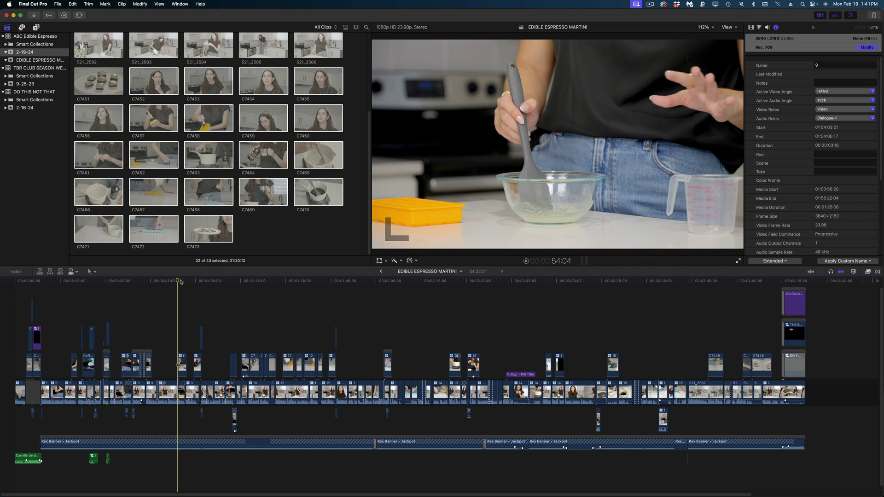
{"action": "left_click", "coordinate": [820, 15]}
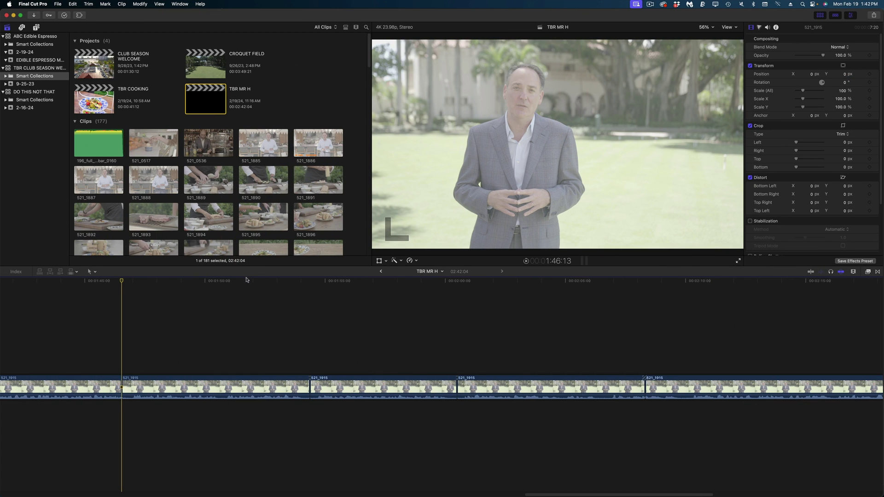
Place the playhead at 1:57:16 in the TBR MR H project and switch to the Color & Effects workspace
{"action": "left_click", "coordinate": [389, 313]}
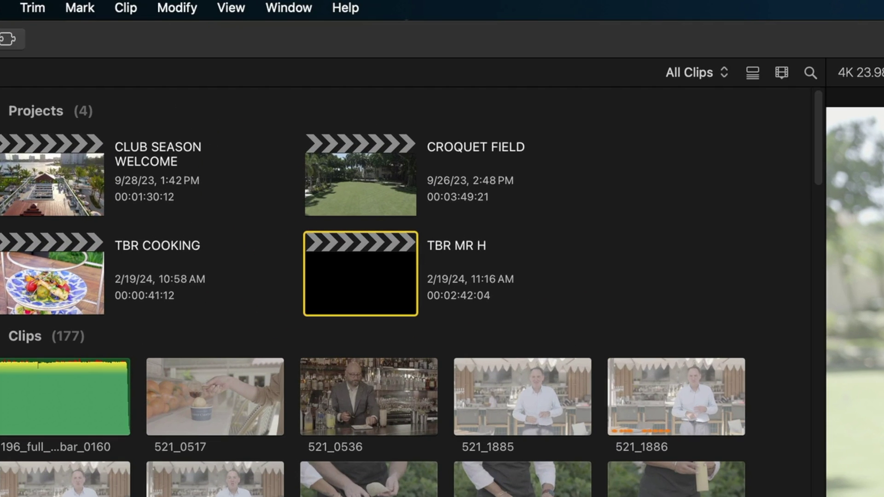
{"action": "left_click", "coordinate": [294, 8]}
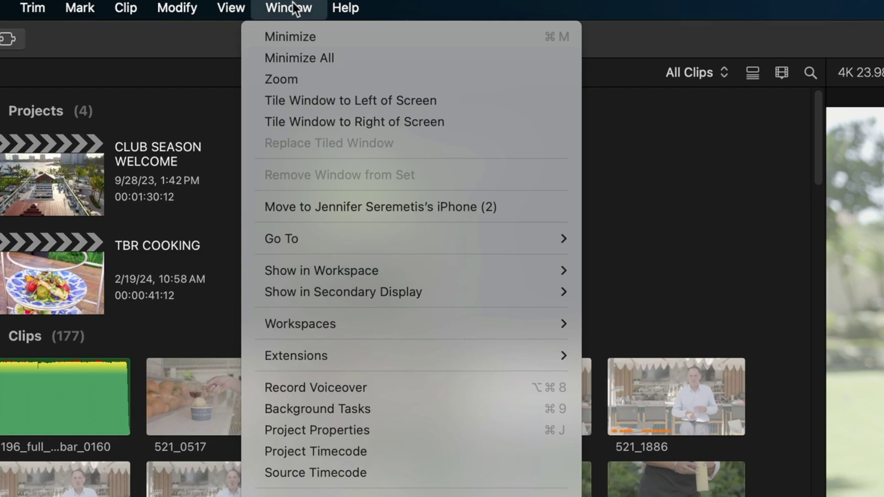
{"action": "mouse_move", "coordinate": [428, 329]}
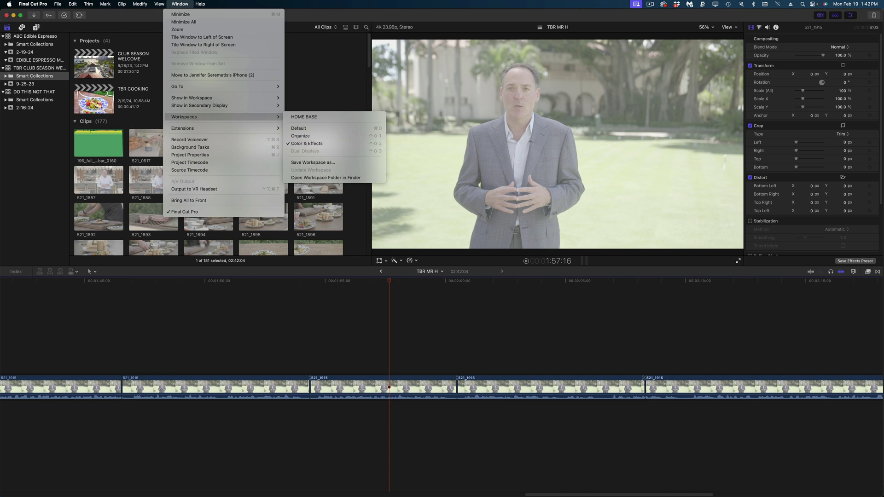
{"action": "left_click", "coordinate": [620, 398]}
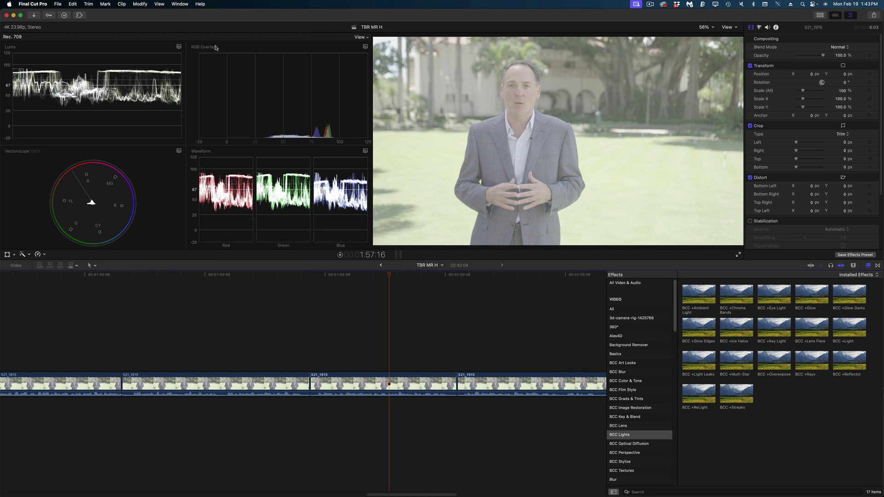
Switch the layout to the Default workspace
{"action": "left_click", "coordinate": [180, 3]}
{"action": "mouse_move", "coordinate": [251, 121]}
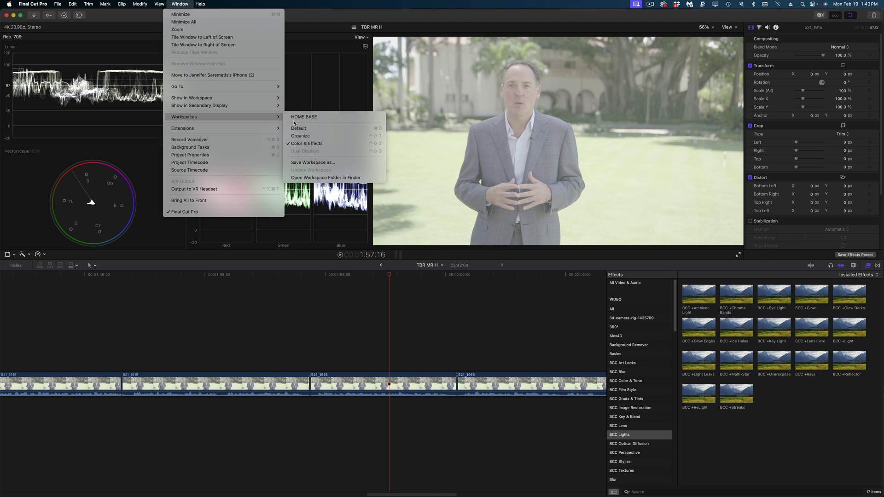
{"action": "left_click", "coordinate": [298, 128]}
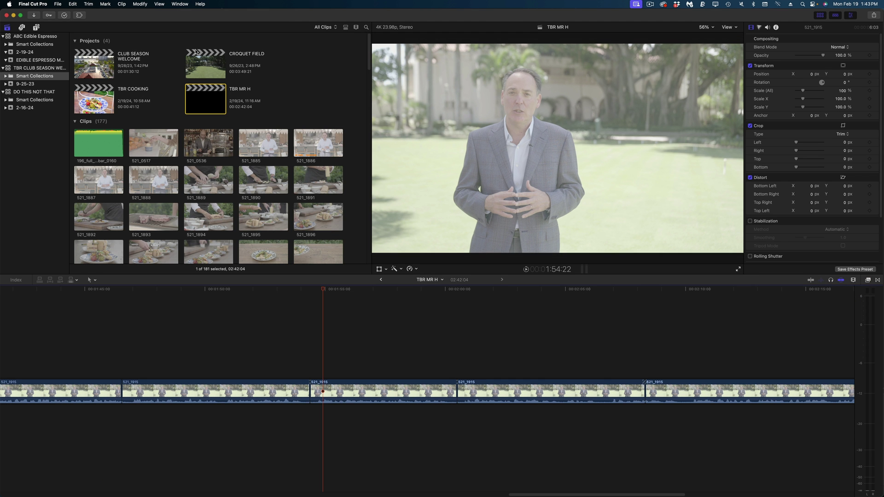
Hide the browser and display the video scopes beside the viewer
{"action": "left_click", "coordinate": [820, 16]}
{"action": "left_click", "coordinate": [735, 27]}
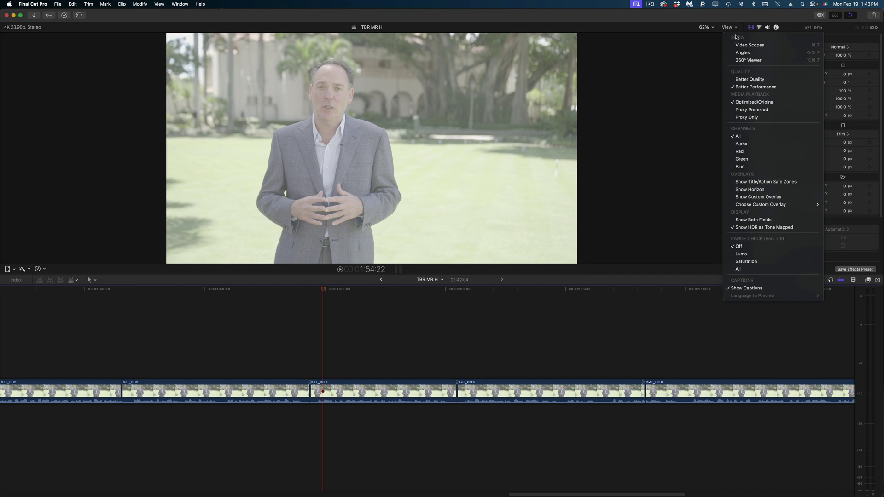
{"action": "left_click", "coordinate": [737, 46]}
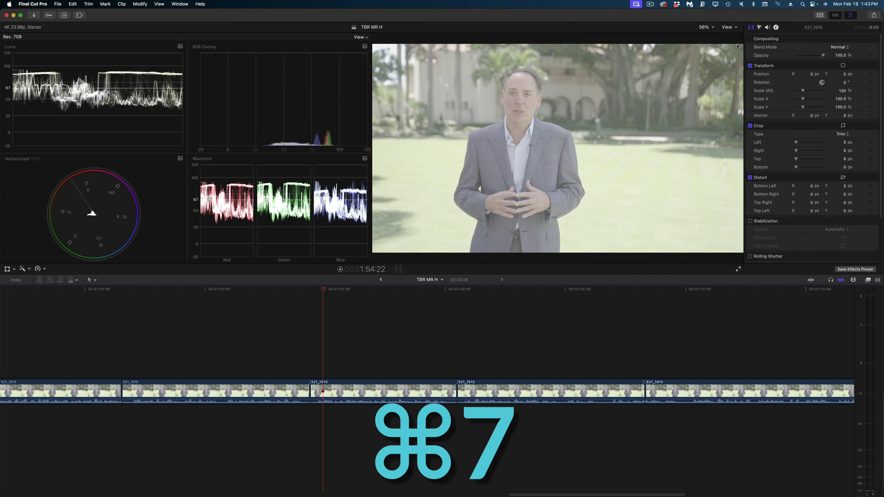
Move the playhead slightly forward and enlarge the scopes and viewer area by shrinking the timeline's height
{"action": "left_click_drag", "start_coordinate": [329, 292], "coordinate": [341, 289]}
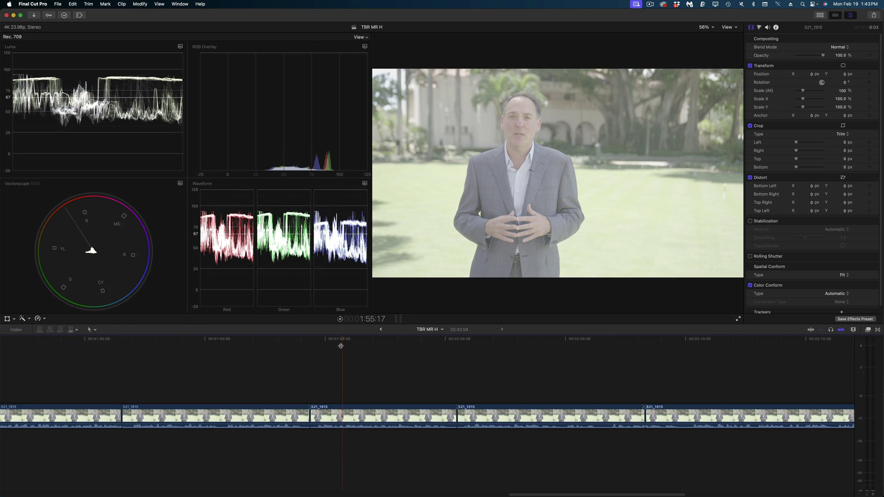
{"action": "left_click_drag", "start_coordinate": [340, 324], "coordinate": [341, 394]}
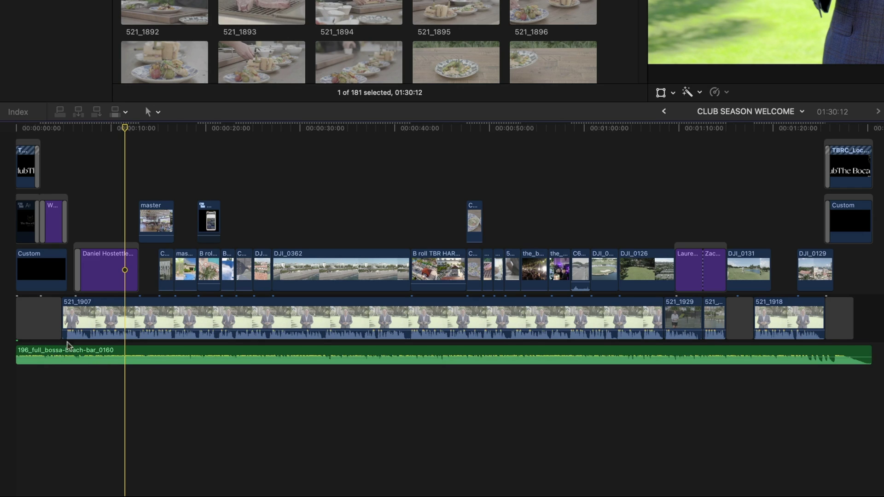
Range-select the music beneath clips 521_1907 through 521_1922 and lower the volume of that range
{"action": "left_click", "coordinate": [104, 272]}
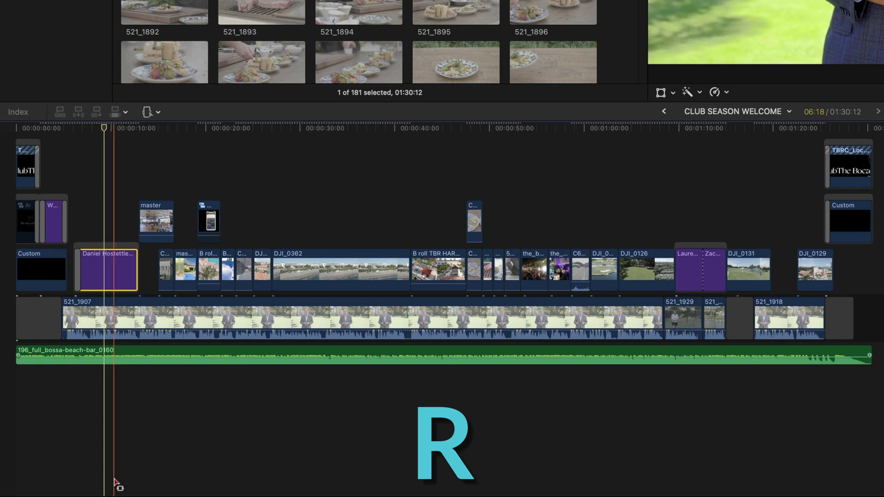
{"action": "key", "text": "r"}
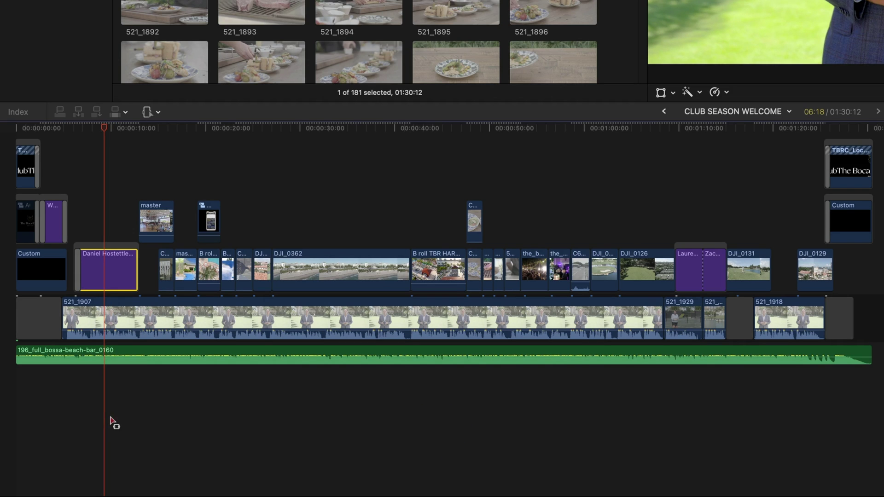
{"action": "left_click_drag", "start_coordinate": [67, 351], "coordinate": [726, 357]}
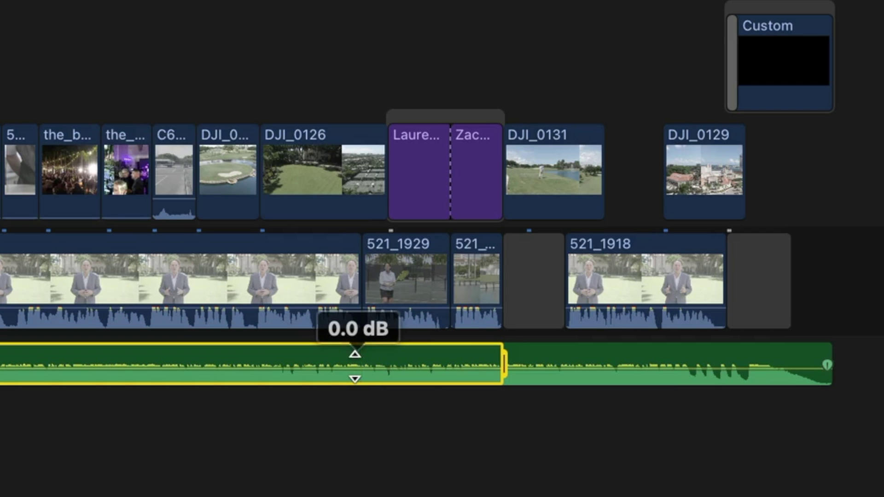
{"action": "left_click_drag", "start_coordinate": [356, 368], "coordinate": [357, 373]}
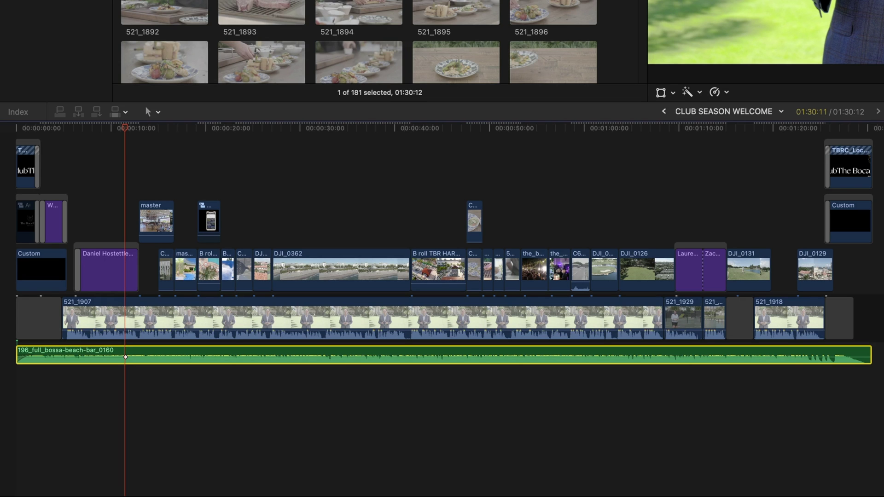
Add two volume keyframes near the start of 521_1907 and two over 521_1922 on the music, and lower the level between them
{"action": "key", "text": "alt"}
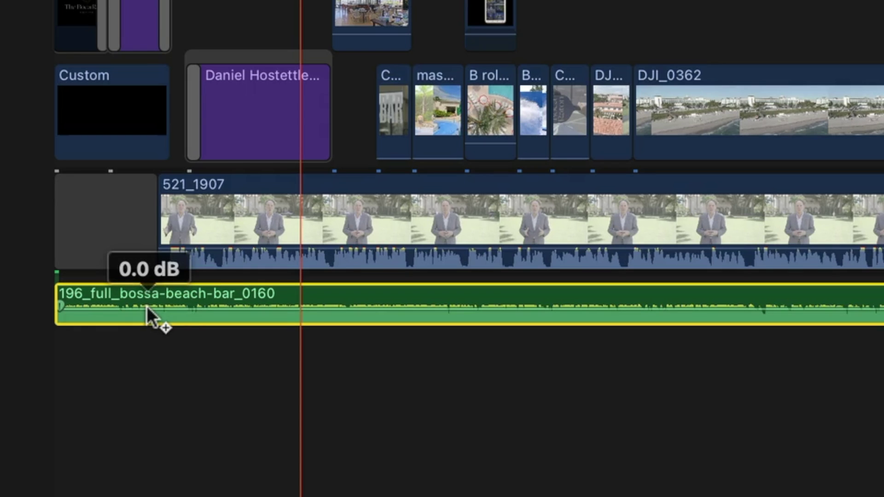
{"action": "left_click", "coordinate": [57, 357], "text": "alt"}
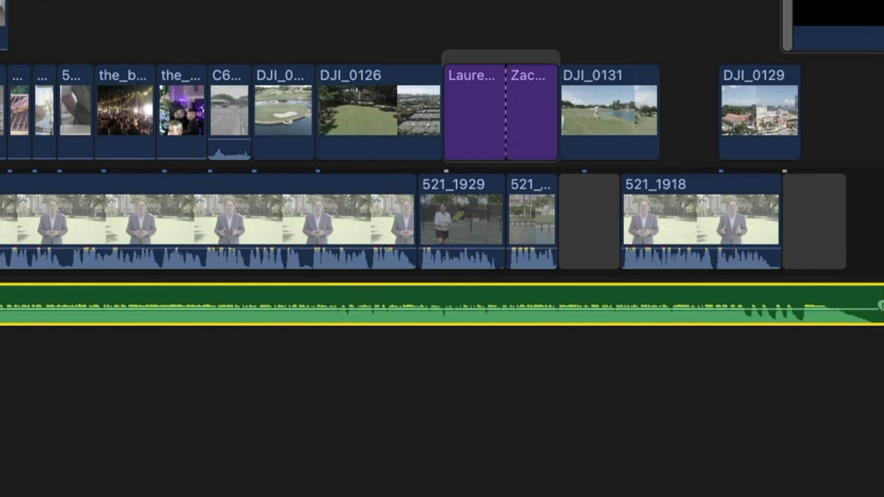
{"action": "left_click", "coordinate": [512, 309], "text": "alt"}
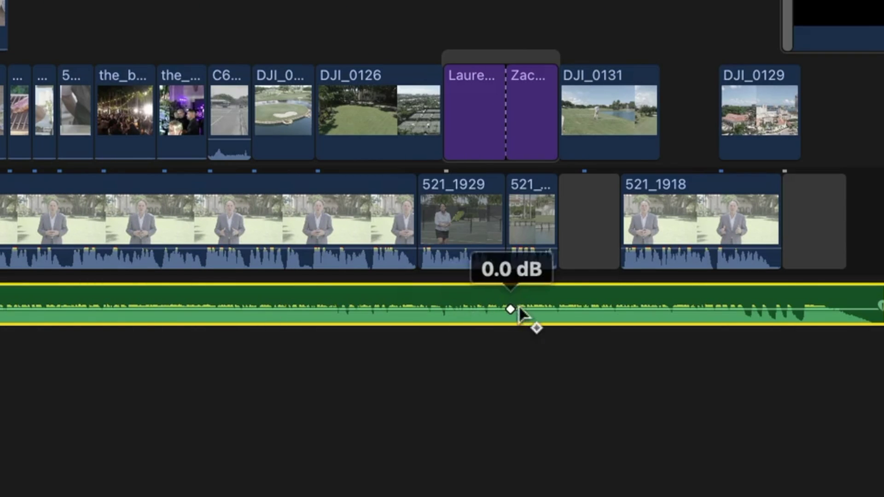
{"action": "left_click", "coordinate": [562, 308], "text": "alt"}
{"action": "left_click", "coordinate": [483, 357], "text": "alt"}
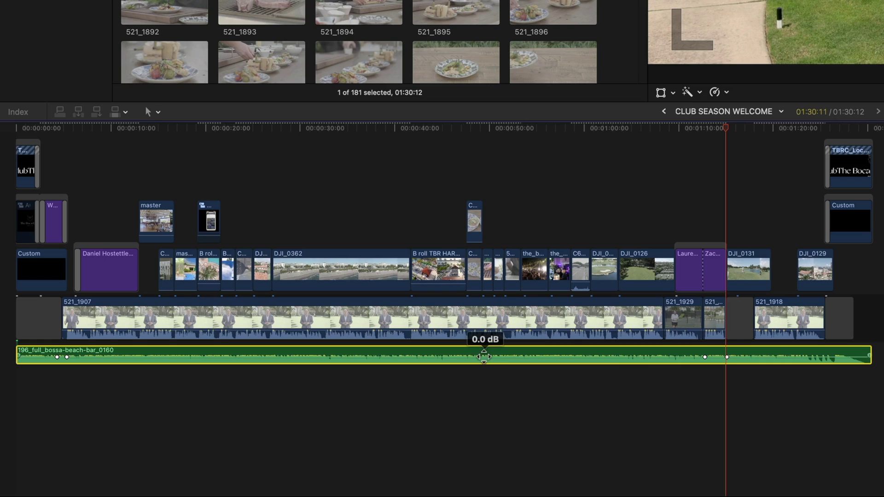
{"action": "left_click_drag", "start_coordinate": [483, 357], "coordinate": [483, 360]}
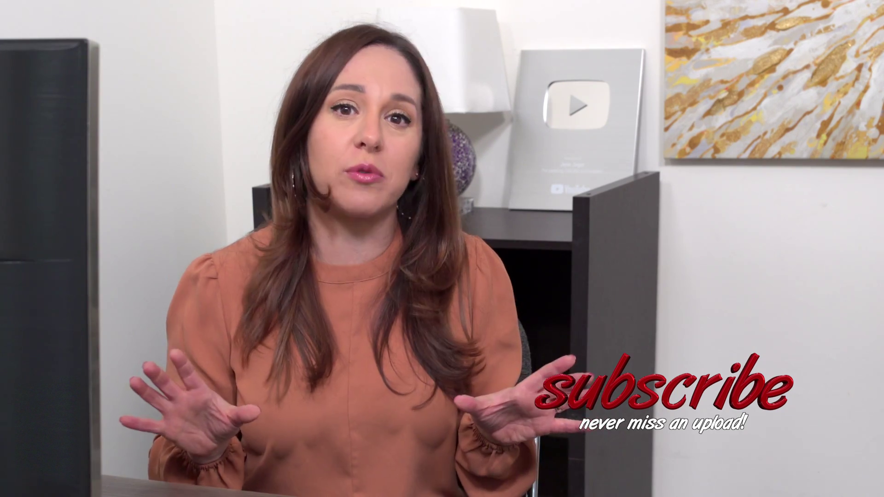
Range-select the music from clip 521_1922 to the end of DJI_0131 and lower it to about -11 dB
{"action": "left_click_drag", "start_coordinate": [712, 355], "coordinate": [771, 357]}
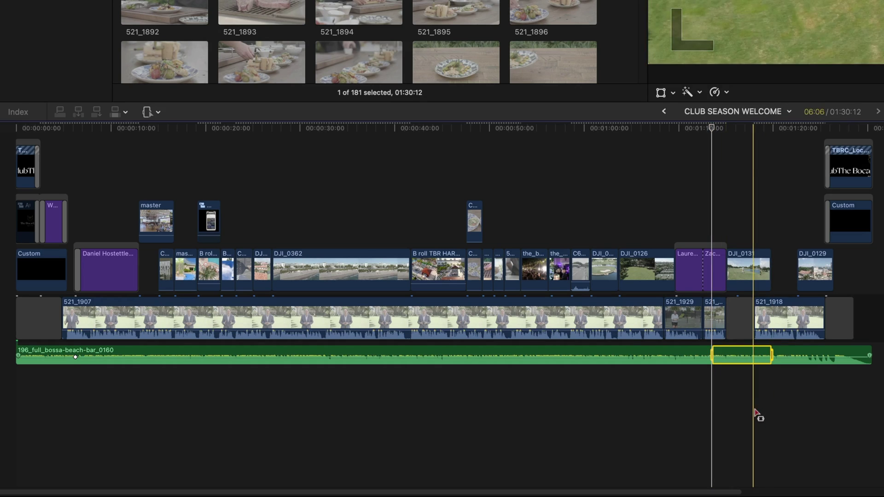
{"action": "mouse_move", "coordinate": [744, 356]}
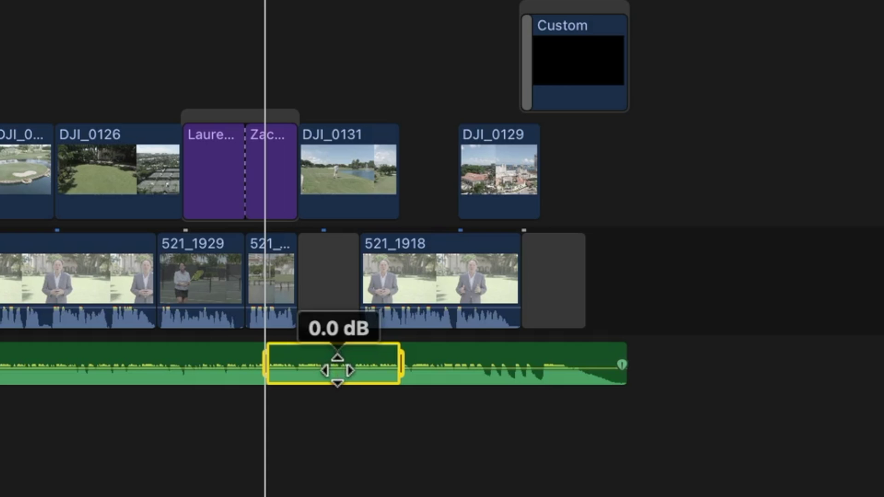
{"action": "left_click_drag", "start_coordinate": [337, 370], "coordinate": [338, 373]}
Move the two outer keyframes of the lowered music section further outward for more gradual volume fades
{"action": "left_click", "coordinate": [306, 454]}
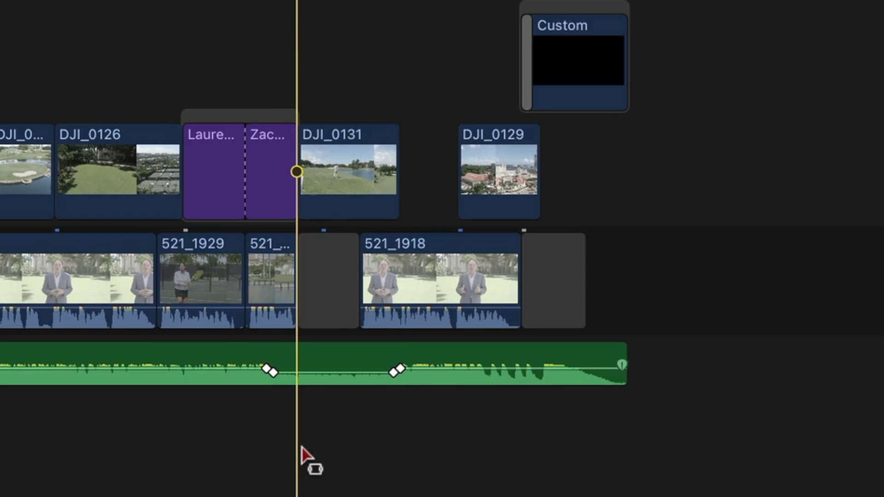
{"action": "key", "text": "super+equal"}
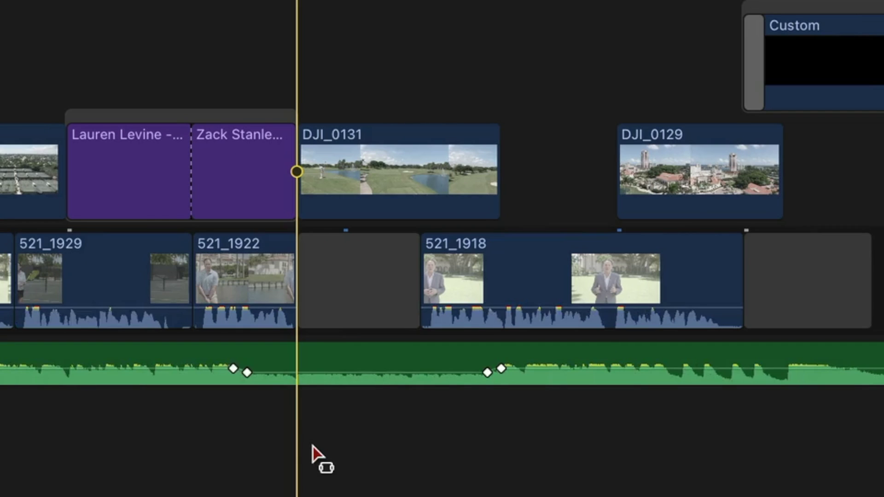
{"action": "left_click_drag", "start_coordinate": [239, 372], "coordinate": [247, 375]}
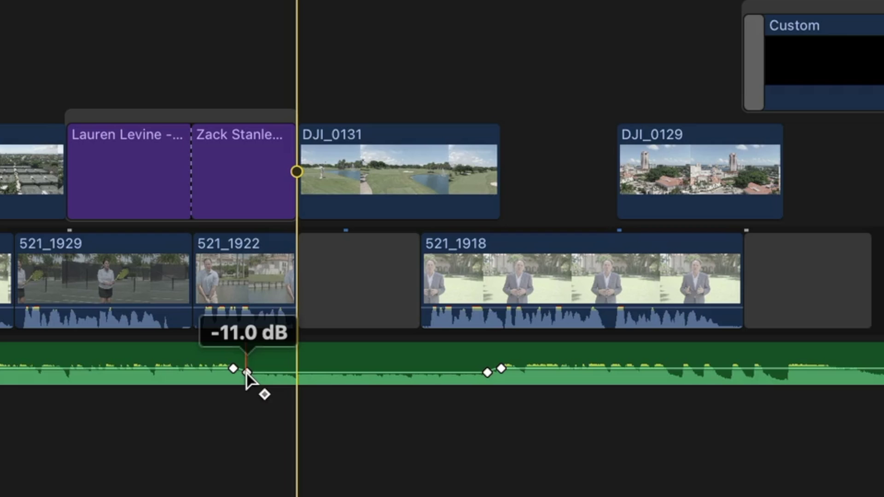
{"action": "left_click_drag", "start_coordinate": [233, 369], "coordinate": [159, 368]}
{"action": "left_click", "coordinate": [501, 368]}
{"action": "left_click_drag", "start_coordinate": [501, 368], "coordinate": [576, 368]}
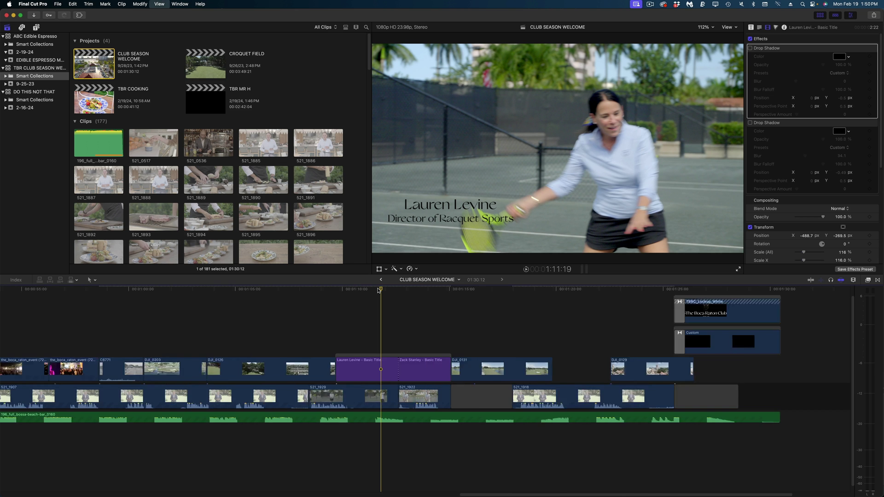
Range-select the brief sound spike in tennis clip 521_1929 and lower that range's audio to silence
{"action": "key", "text": "super+equal"}
{"action": "key", "text": "super+equal"}
{"action": "key", "text": "super+equal"}
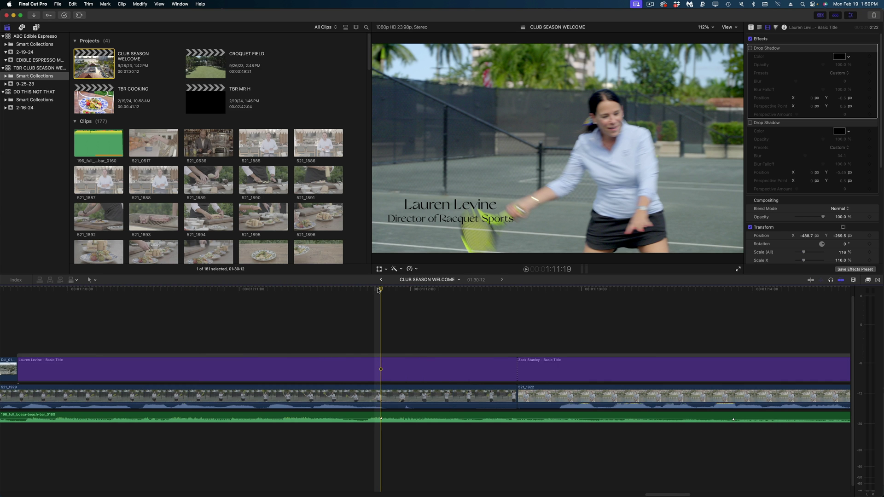
{"action": "key", "text": "space"}
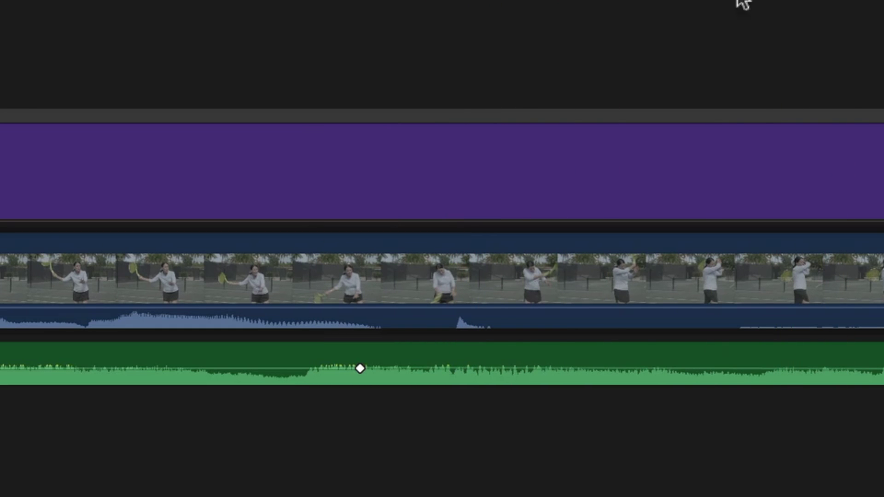
{"action": "key", "text": "r"}
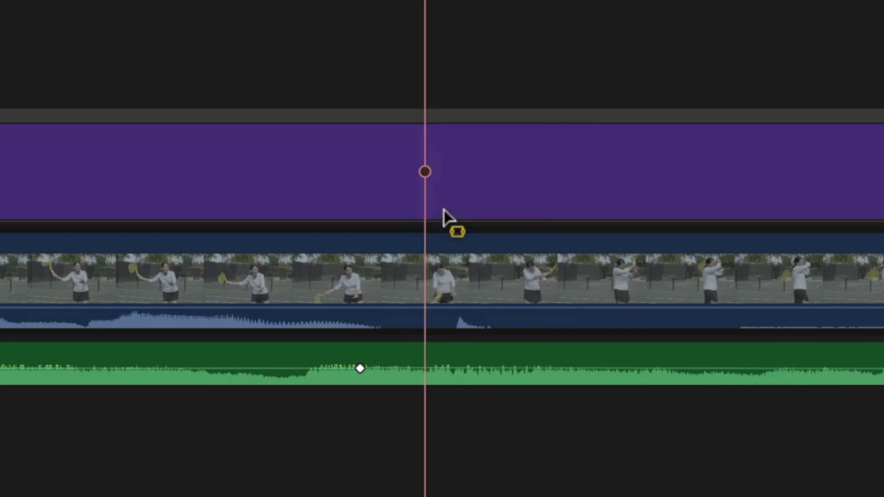
{"action": "left_click_drag", "start_coordinate": [447, 286], "coordinate": [526, 293]}
{"action": "left_click_drag", "start_coordinate": [467, 311], "coordinate": [467, 350]}
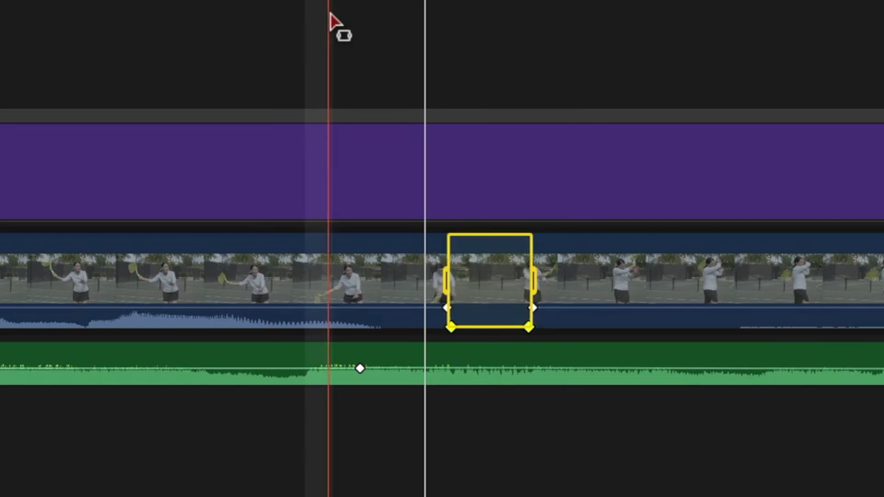
Combine all the 521_1915 clips into one compound clip named TBR MR H Clip in event 9-25-23
{"action": "left_click", "coordinate": [330, 14]}
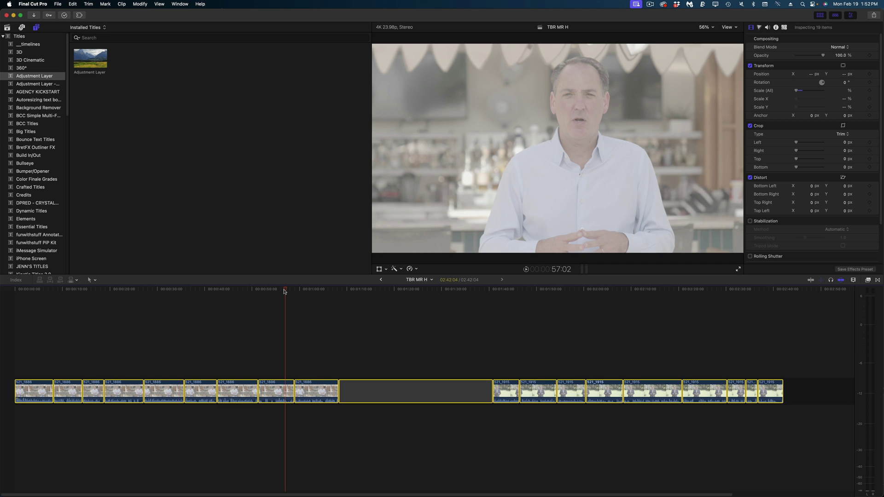
{"action": "left_click", "coordinate": [322, 337]}
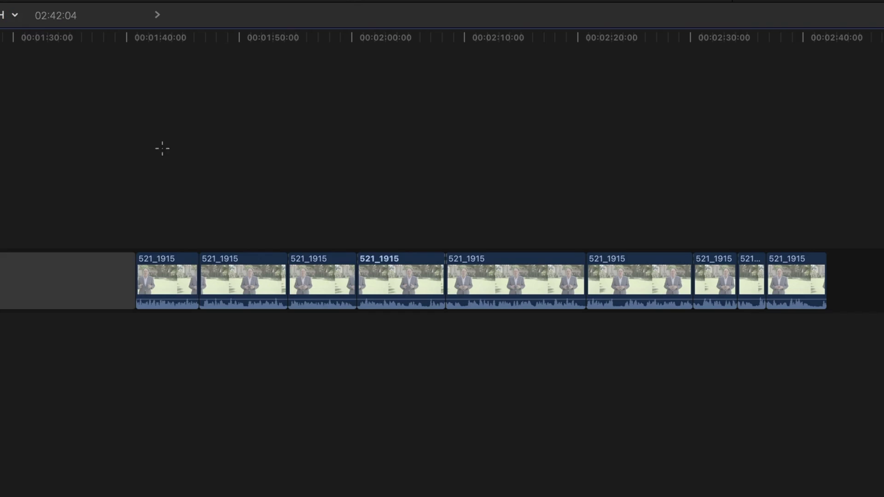
{"action": "left_click_drag", "start_coordinate": [159, 139], "coordinate": [807, 372]}
{"action": "key", "text": "alt+g"}
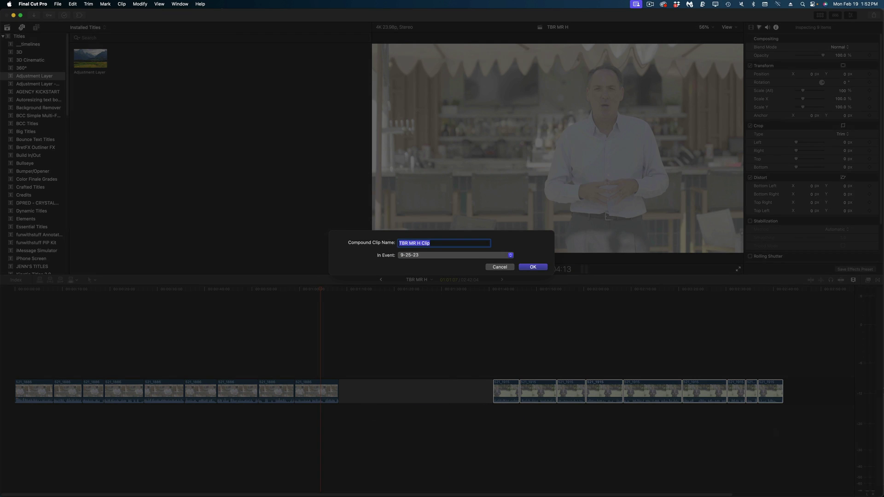
{"action": "key", "text": "Return"}
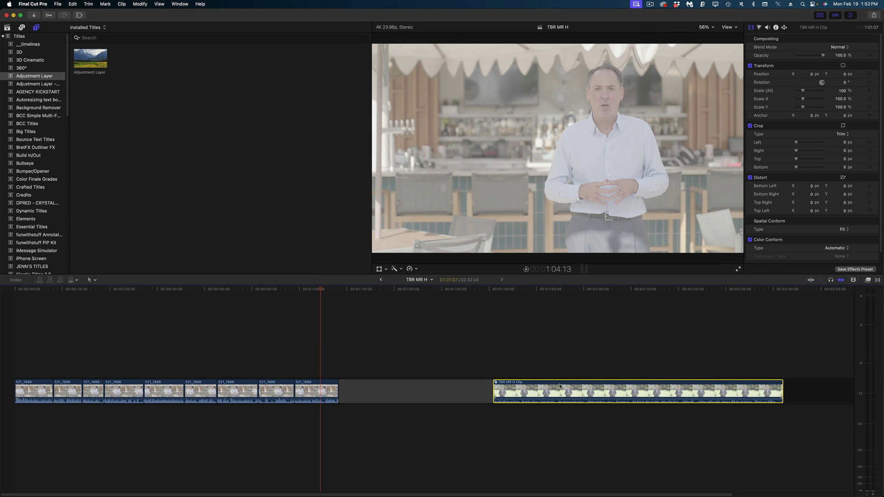
Open the new compound clip to view the clips inside it and return to the TBR MR H timeline
{"action": "double_click", "coordinate": [560, 390]}
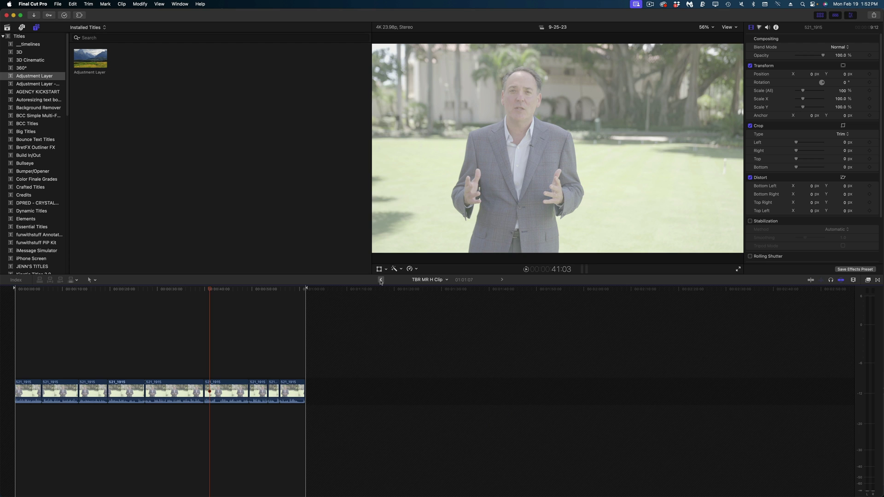
{"action": "left_click", "coordinate": [380, 279]}
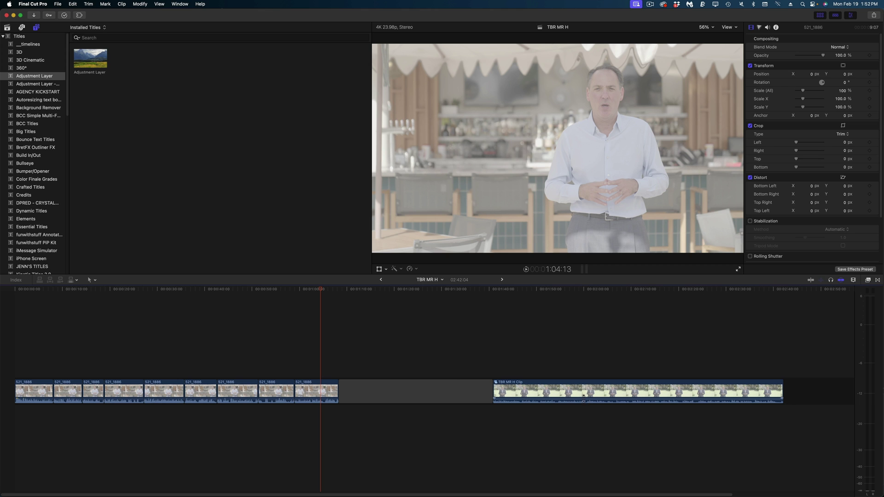
{"action": "left_click", "coordinate": [583, 395]}
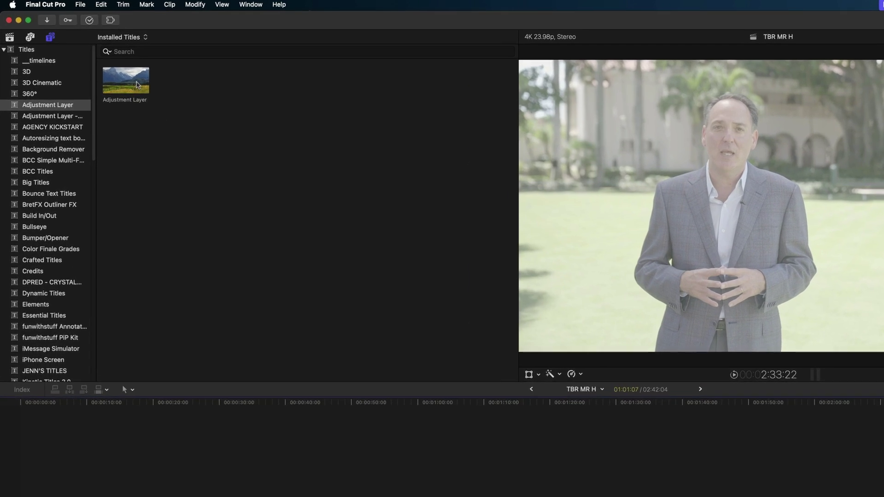
Place the Adjustment Layer title above the start of the first 521_1886 clip and extend it to the end of the last one
{"action": "left_click", "coordinate": [98, 60]}
{"action": "left_click_drag", "start_coordinate": [171, 101], "coordinate": [23, 496]}
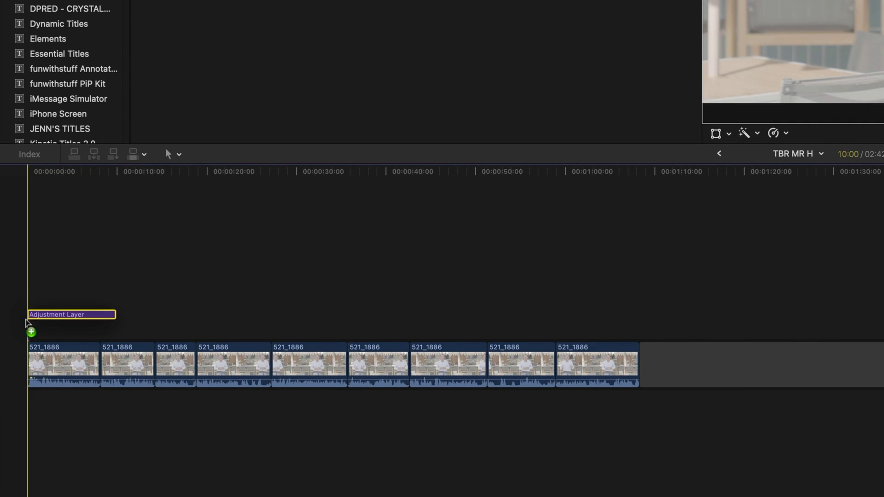
{"action": "left_click_drag", "start_coordinate": [26, 323], "coordinate": [26, 324]}
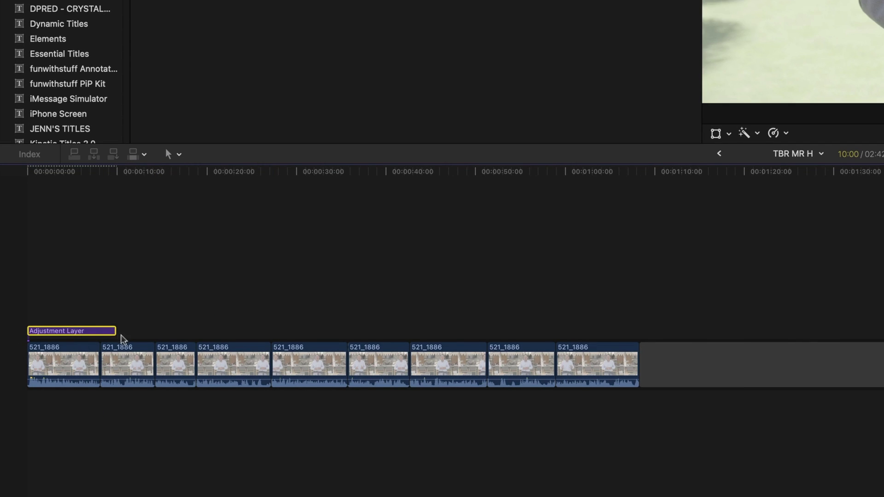
{"action": "left_click_drag", "start_coordinate": [112, 331], "coordinate": [638, 331]}
View the adjustment layer's Color Board and video inspector settings over the 521_1886 clips
{"action": "left_click", "coordinate": [800, 49]}
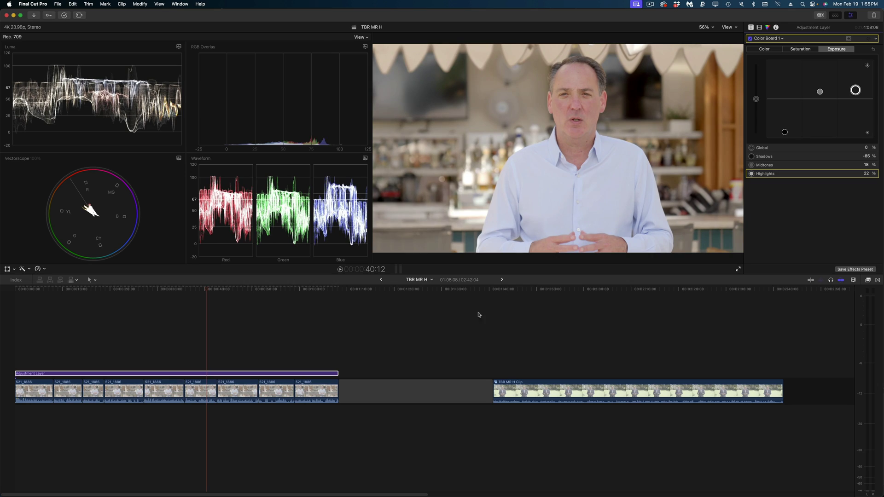
{"action": "left_click", "coordinate": [759, 28]}
{"action": "left_click", "coordinate": [77, 314]}
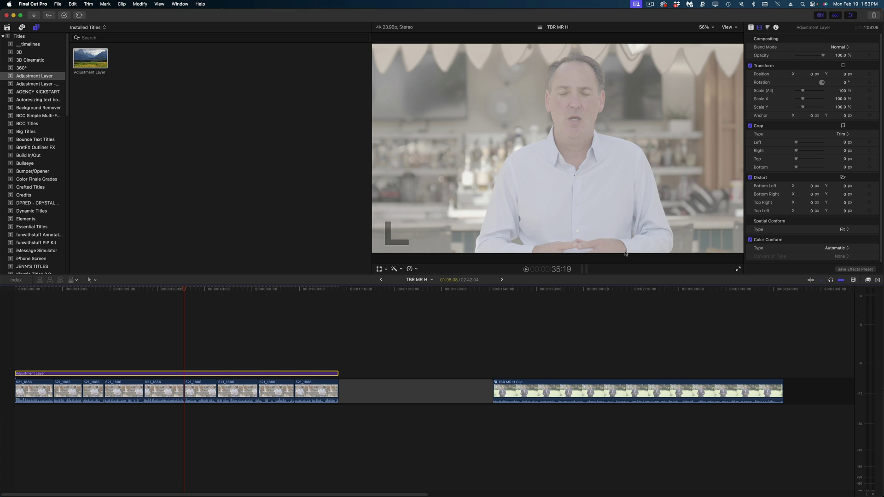
Compare the color effects on the compound clip TBR MR H Clip with those on the adjustment layer above the 521_1886 clips
{"action": "left_click", "coordinate": [606, 289]}
{"action": "double_click", "coordinate": [582, 381]}
{"action": "left_click_drag", "start_coordinate": [279, 289], "coordinate": [233, 309]}
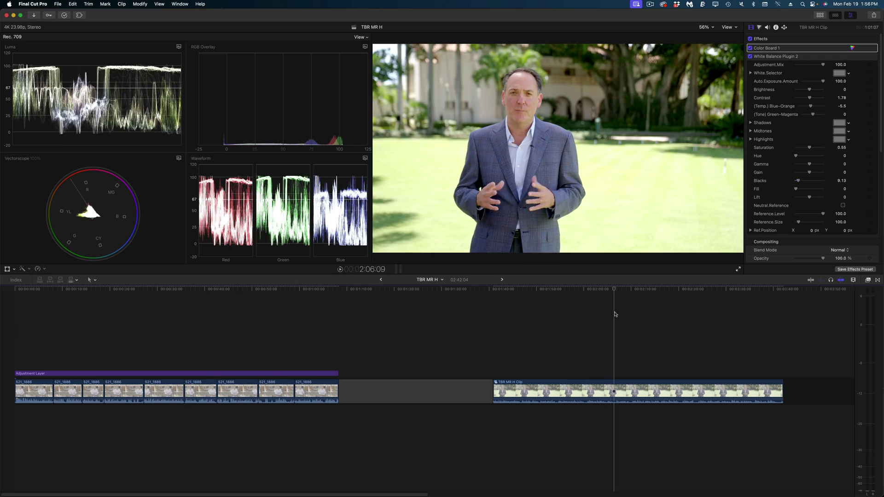
{"action": "left_click", "coordinate": [579, 385]}
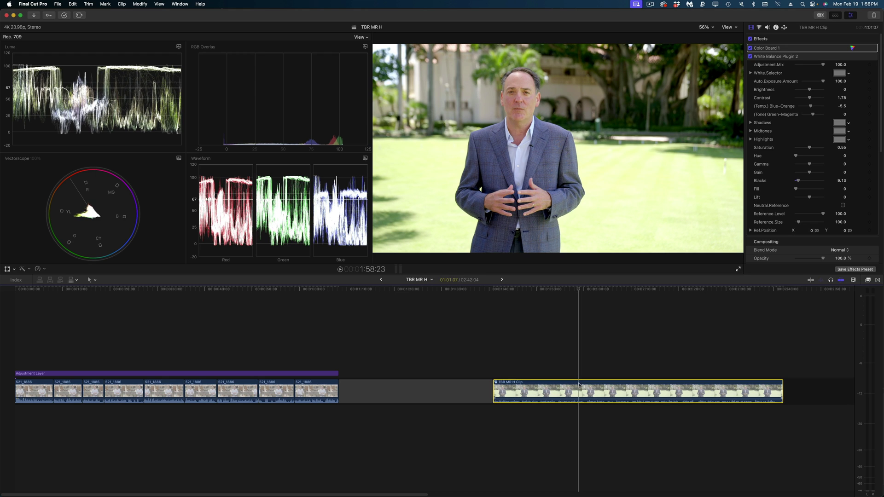
{"action": "left_click", "coordinate": [542, 289]}
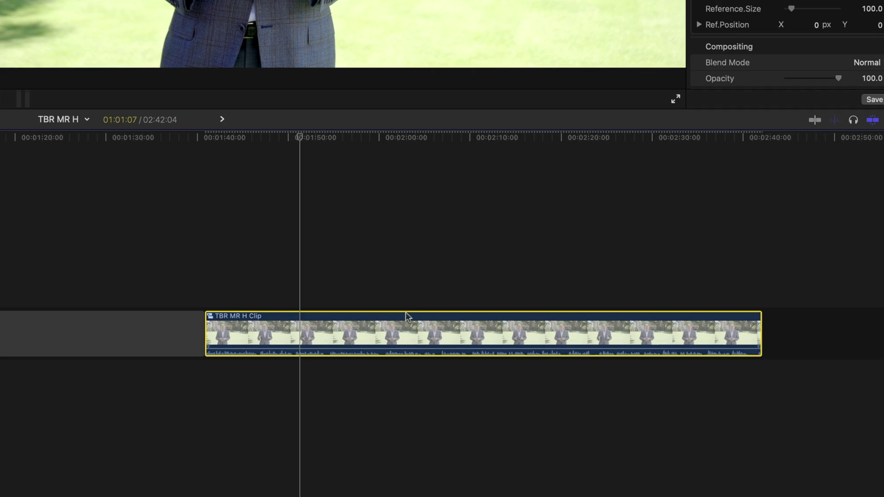
{"action": "left_click_drag", "start_coordinate": [348, 341], "coordinate": [350, 342]}
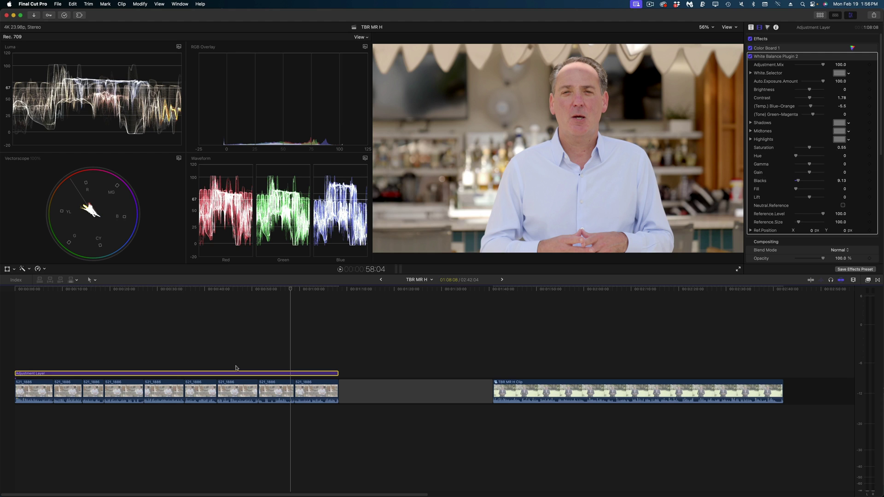
{"action": "left_click", "coordinate": [244, 379]}
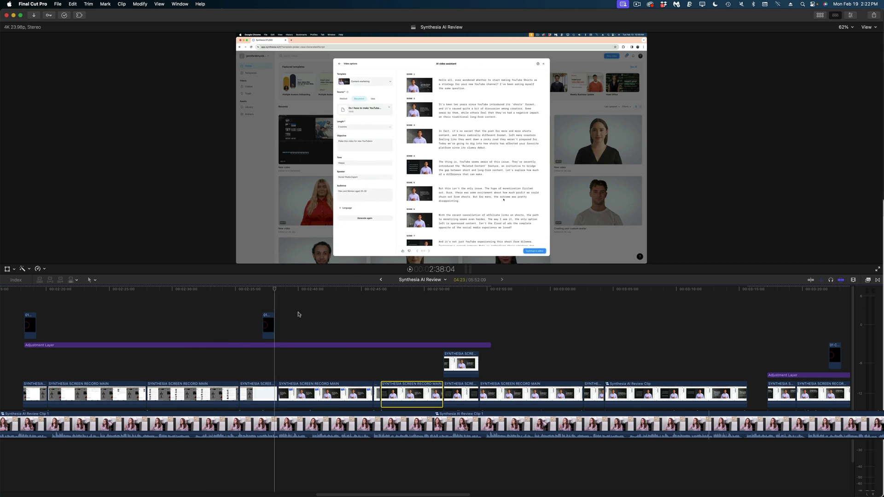
Play and skim the Synthesia AI Review timeline across the SYNTHESIA SCREEN RECORD MAIN clips beneath the long adjustment layer
{"action": "left_click", "coordinate": [220, 313]}
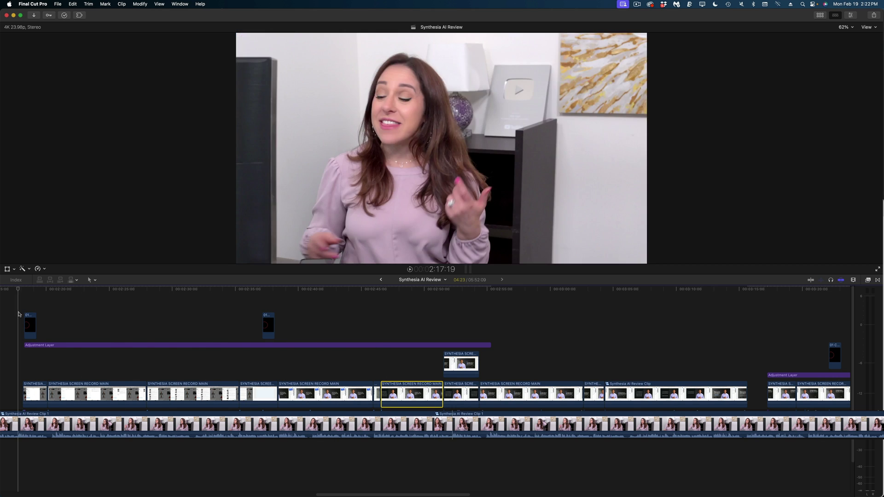
{"action": "left_click", "coordinate": [106, 320]}
{"action": "key", "text": "space"}
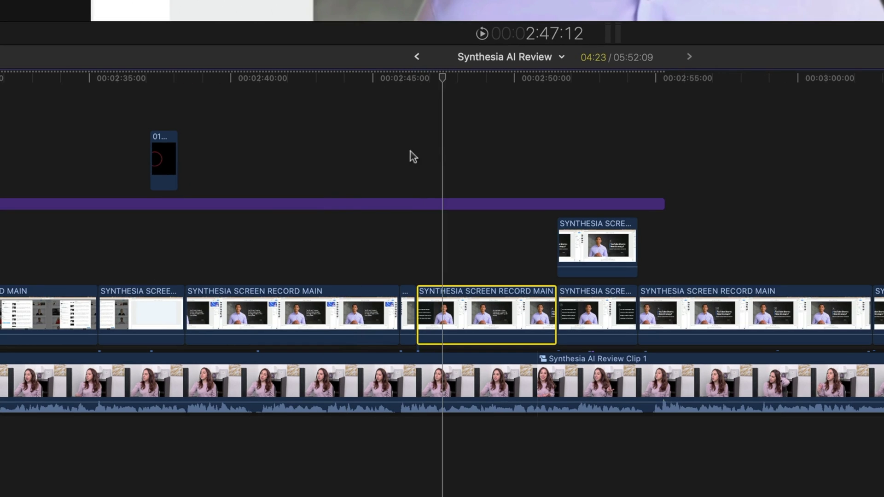
{"action": "left_click", "coordinate": [354, 316]}
{"action": "left_click", "coordinate": [141, 328]}
{"action": "left_click", "coordinate": [21, 328]}
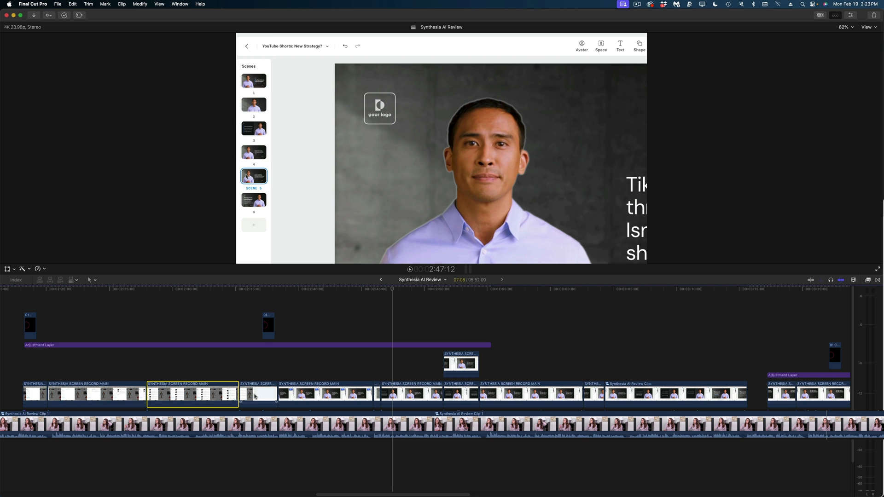
{"action": "left_click_drag", "start_coordinate": [219, 290], "coordinate": [304, 291]}
Show the video animation of the long adjustment layer and scrub across its Transform keyframes
{"action": "left_click", "coordinate": [314, 344]}
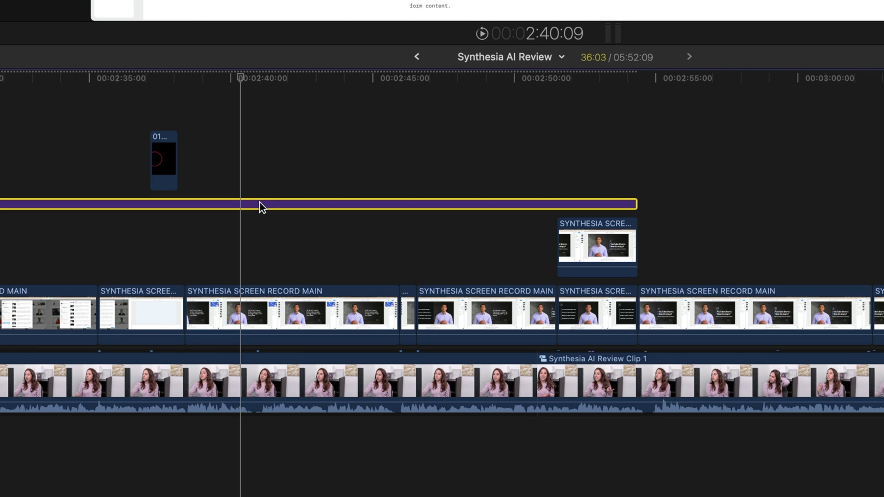
{"action": "key", "text": "ctrl+v"}
{"action": "left_click_drag", "start_coordinate": [269, 70], "coordinate": [311, 80]}
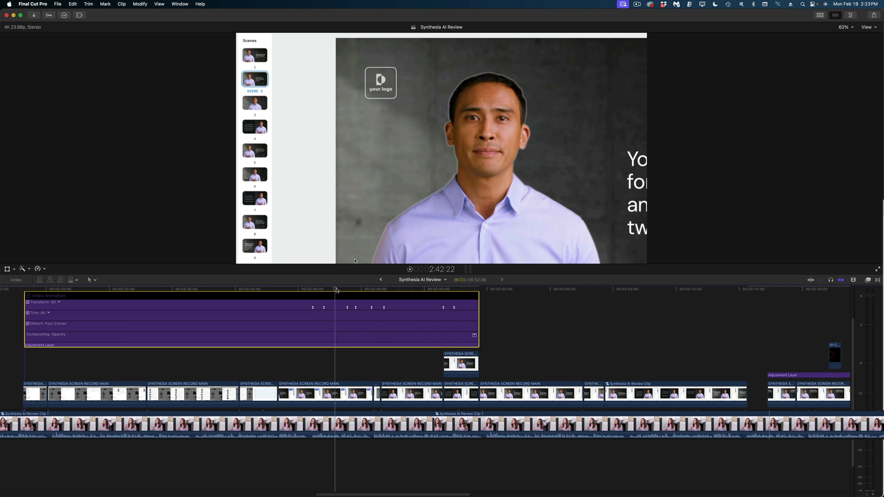
{"action": "left_click_drag", "start_coordinate": [347, 291], "coordinate": [438, 304]}
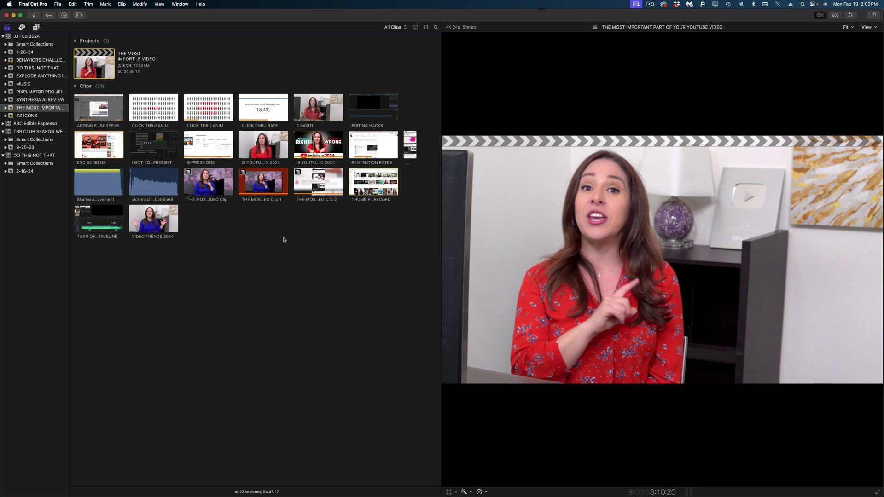
Group the event's browser clips by File Type
{"action": "right_click", "coordinate": [283, 239]}
{"action": "mouse_move", "coordinate": [348, 266]}
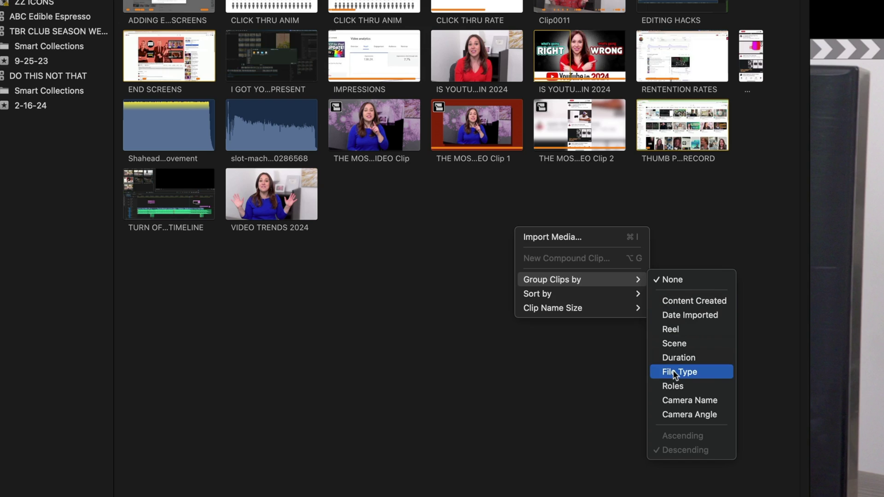
{"action": "left_click", "coordinate": [624, 363]}
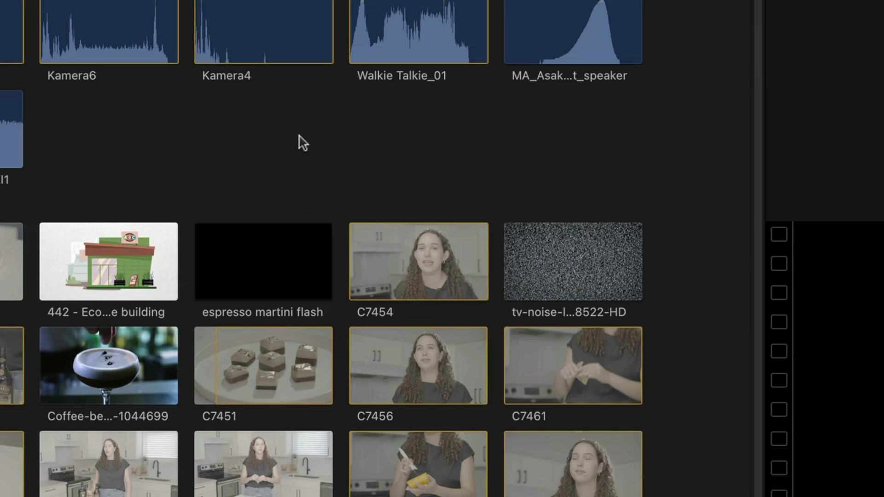
Sort the ABC Edible Espresso browser clips by Name and preview clips 521_2567, 521_2568 and 521_2569
{"action": "right_click", "coordinate": [299, 136]}
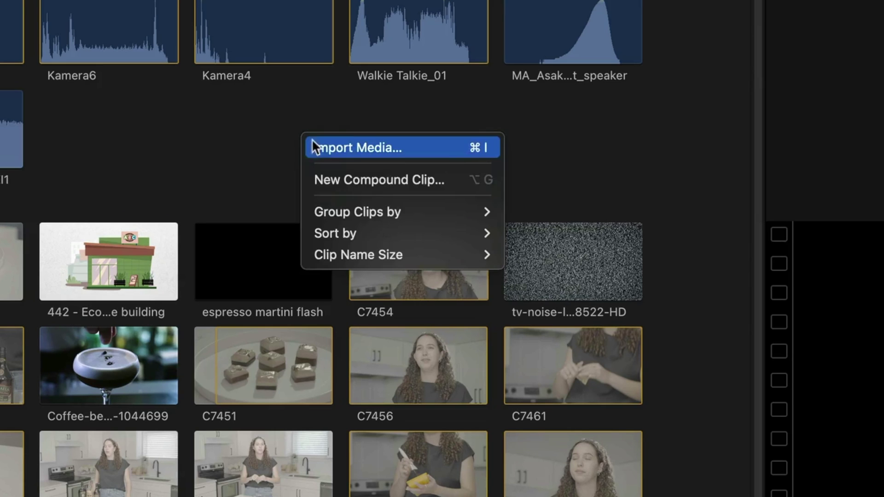
{"action": "mouse_move", "coordinate": [337, 232]}
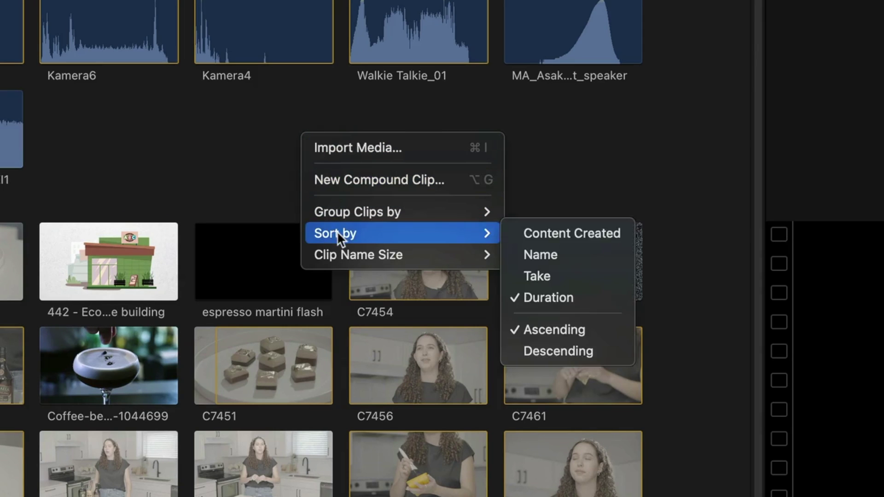
{"action": "left_click", "coordinate": [538, 252]}
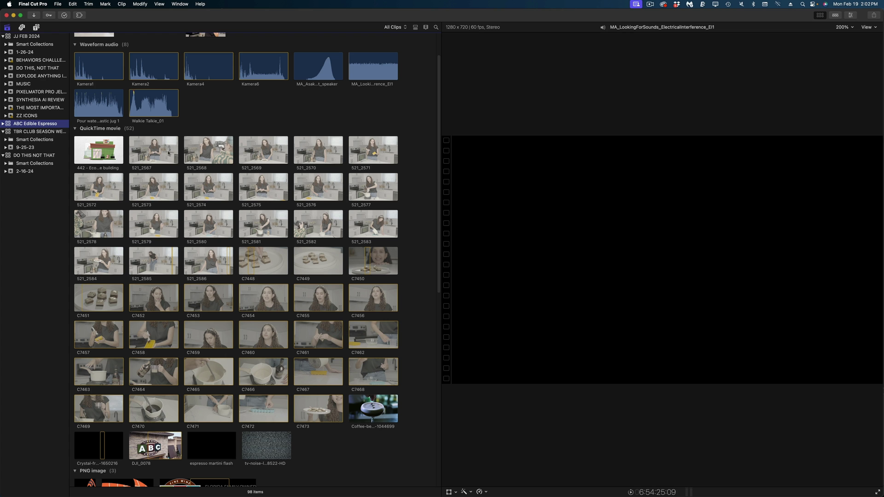
{"action": "left_click", "coordinate": [167, 151]}
{"action": "left_click", "coordinate": [214, 154]}
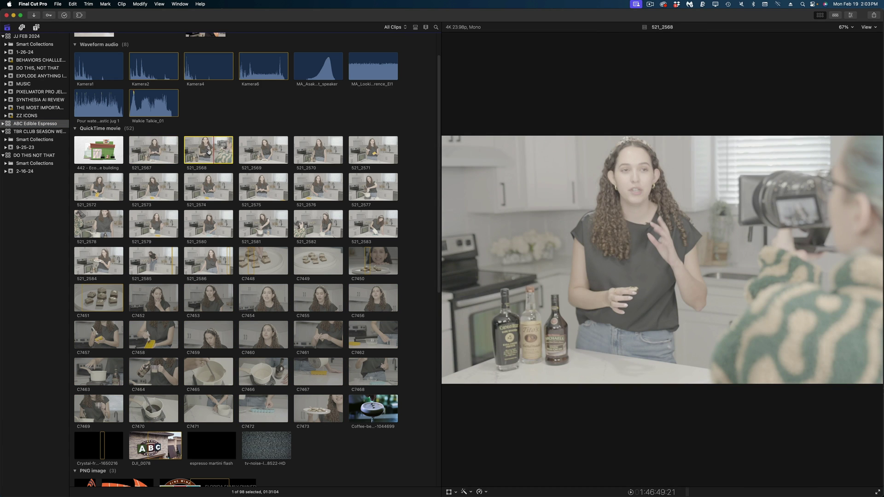
{"action": "left_click", "coordinate": [267, 156]}
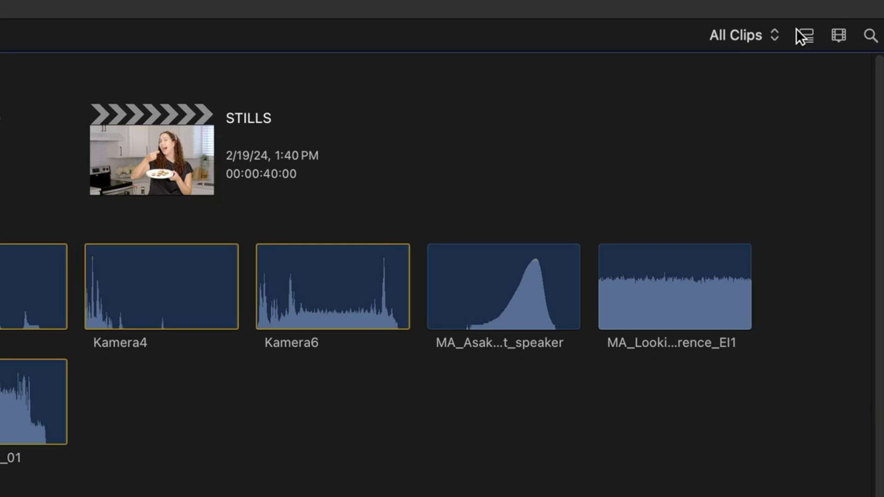
Switch the browser to list view and sort the clips by Content Created and finally by Media Duration
{"action": "left_click", "coordinate": [802, 39]}
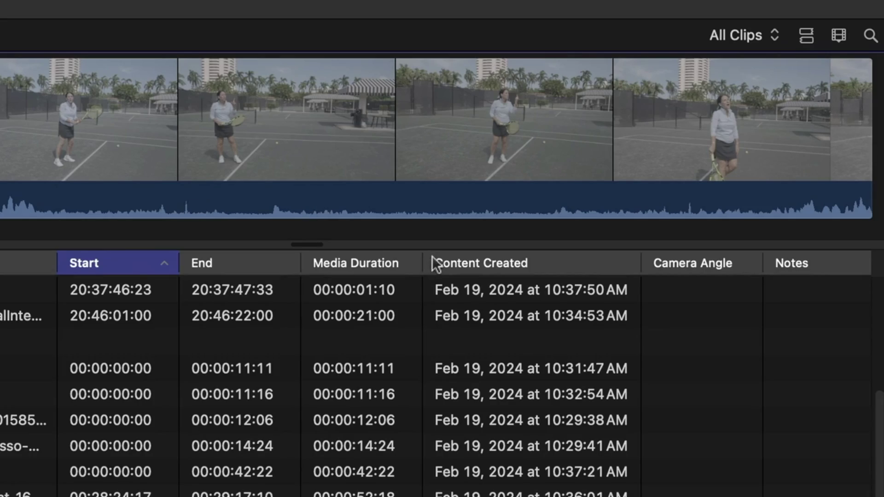
{"action": "left_click", "coordinate": [436, 260]}
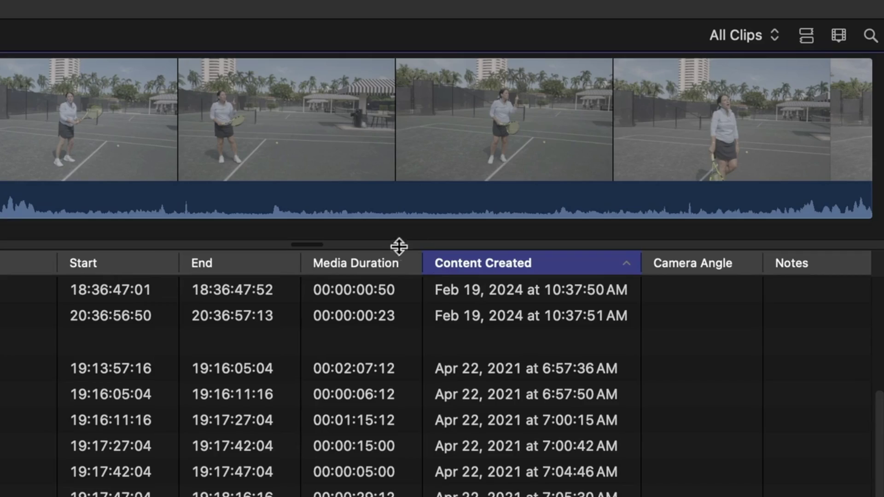
{"action": "left_click", "coordinate": [379, 262]}
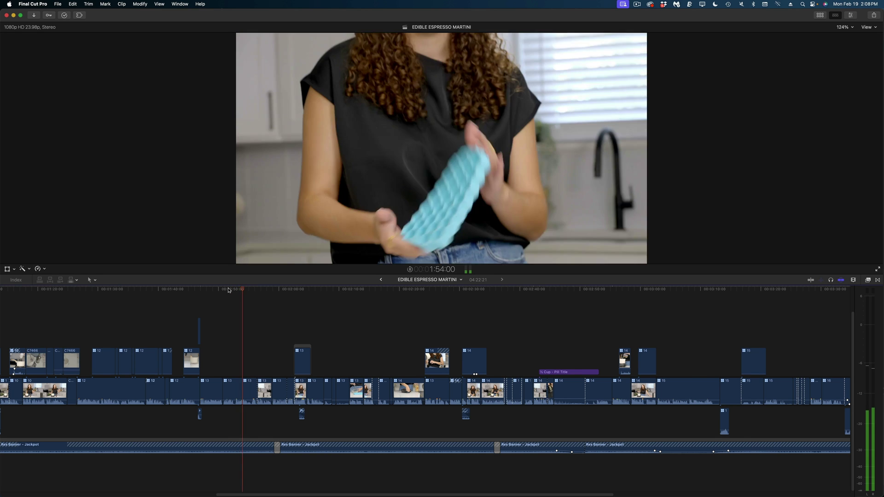
Play the EDIBLE ESPRESSO MARTINI timeline from about 1:52:23 to examine the cuts between the ice-tray clips up close
{"action": "key", "text": "super+equal"}
{"action": "key", "text": "super+equal"}
{"action": "key", "text": "super+equal"}
{"action": "key", "text": "space"}
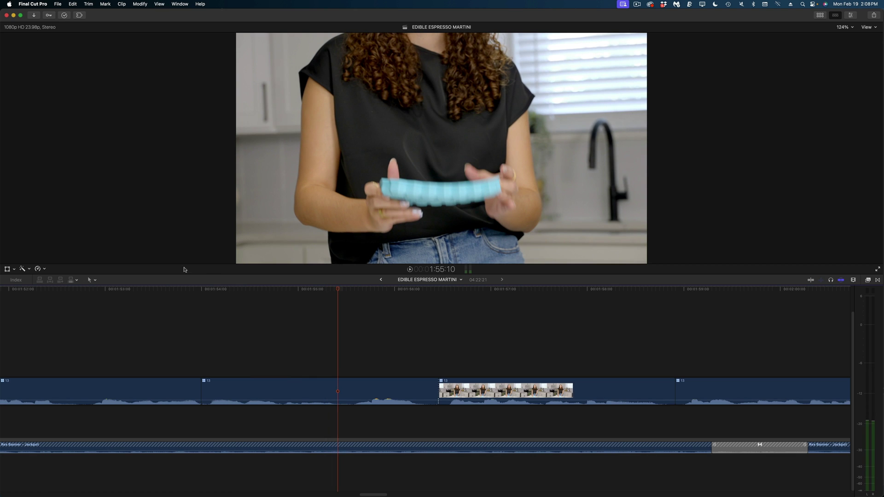
{"action": "left_click", "coordinate": [102, 293]}
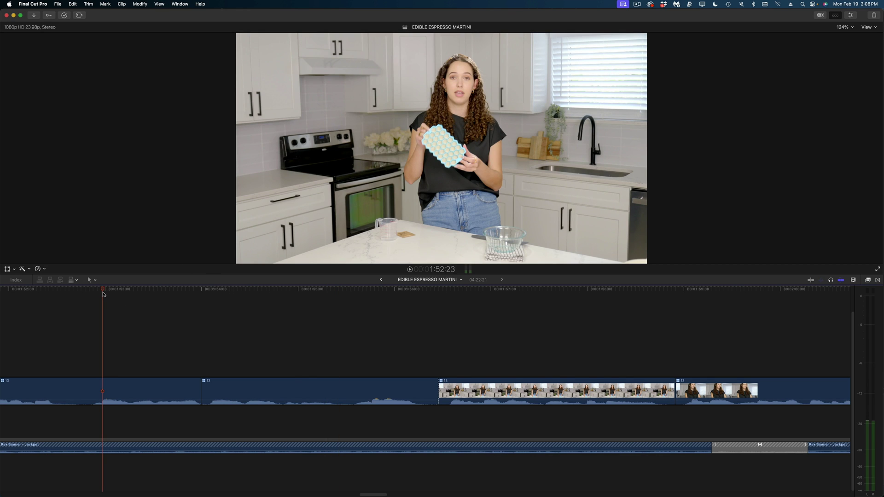
{"action": "key", "text": "space"}
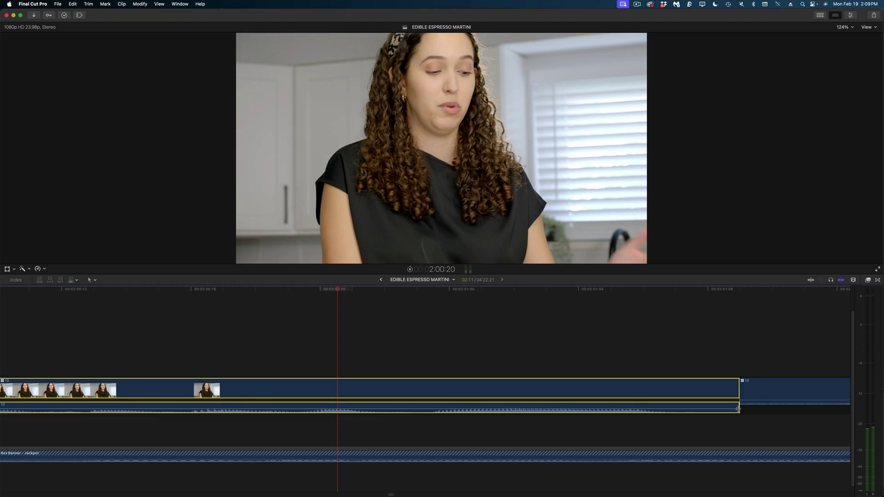
Shorten the expanded audio of the first clip 13 so it ends before the cut, and play that section
{"action": "left_click_drag", "start_coordinate": [740, 409], "coordinate": [656, 415]}
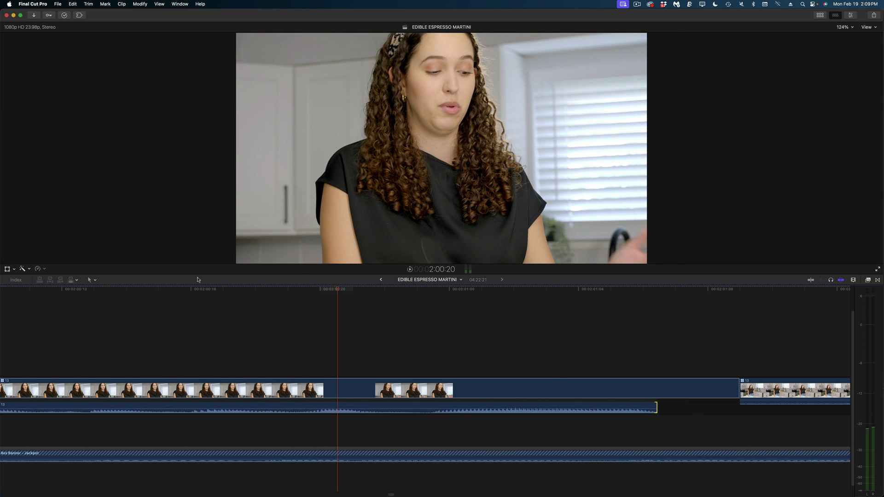
{"action": "scroll", "coordinate": [191, 295], "scroll_direction": "right", "scroll_amount": 5}
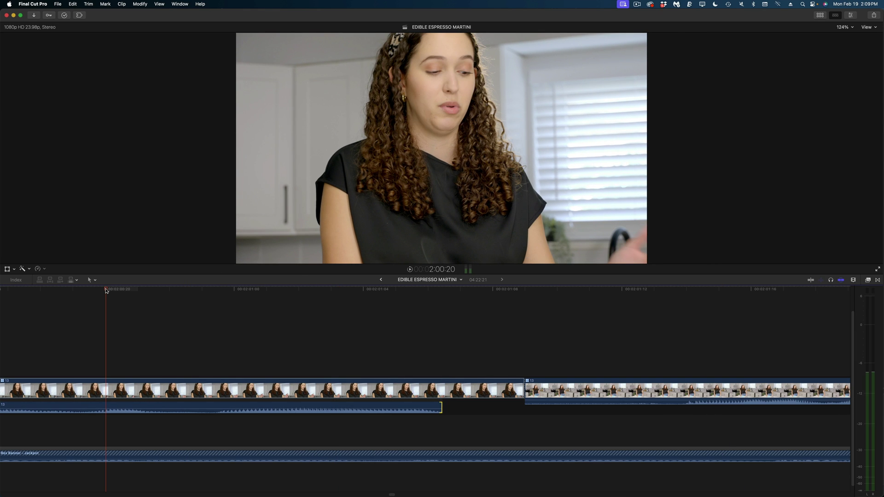
{"action": "key", "text": "space"}
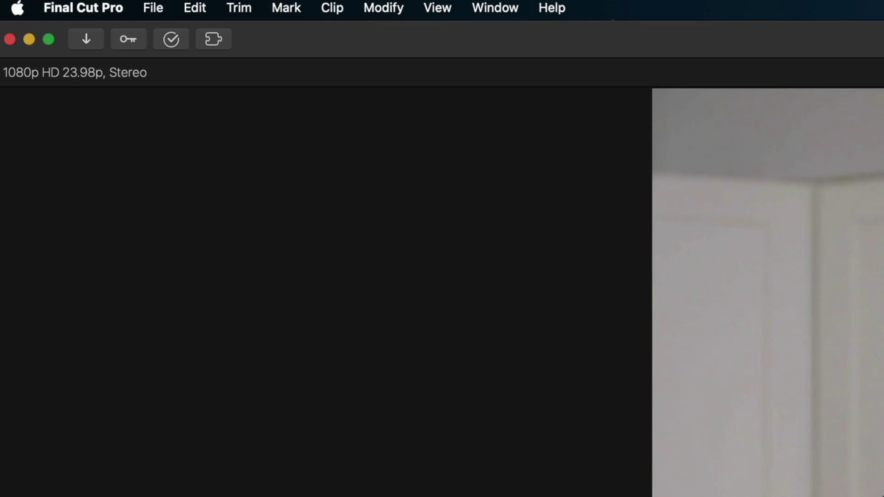
Open the Playback settings and toggle the option to scroll the timeline continuously during playback
{"action": "left_click", "coordinate": [67, 6]}
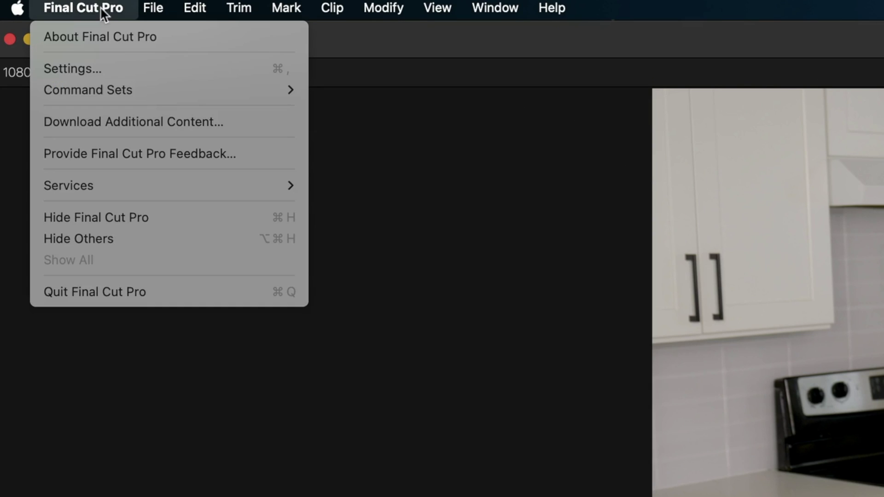
{"action": "left_click", "coordinate": [101, 81]}
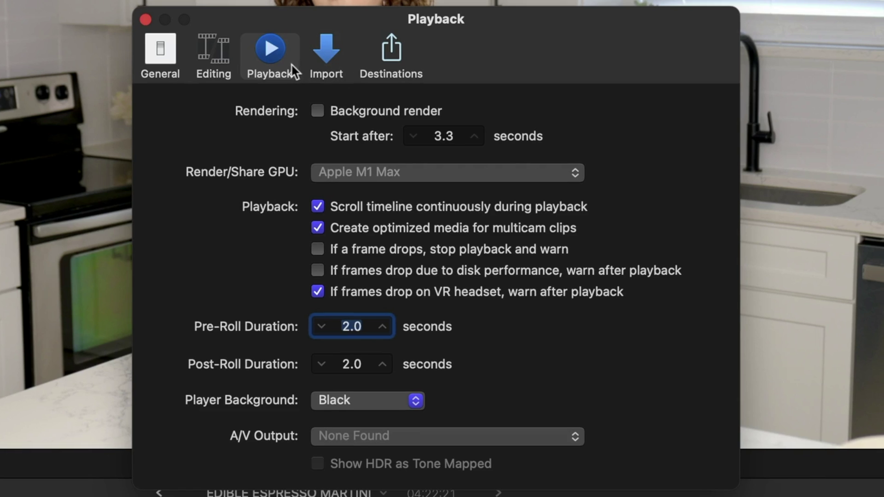
{"action": "left_click", "coordinate": [318, 207]}
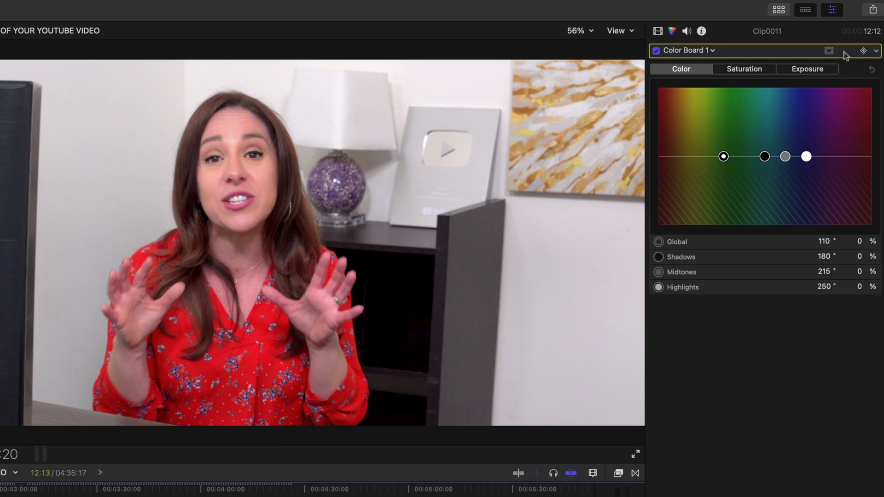
Add a color mask to Clip0011's Color Board 1 sampled from the red blouse, and lower its Global saturation
{"action": "left_click", "coordinate": [829, 51]}
{"action": "left_click", "coordinate": [817, 72]}
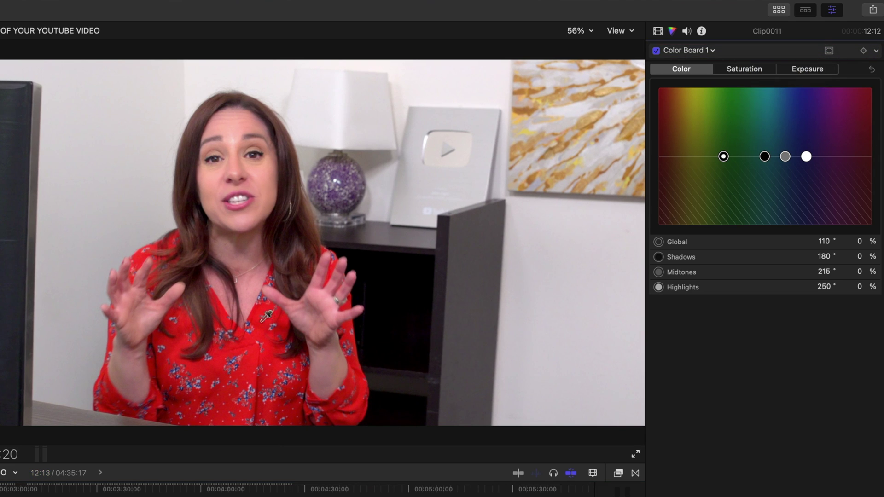
{"action": "left_click_drag", "start_coordinate": [264, 323], "coordinate": [272, 318]}
{"action": "left_click", "coordinate": [732, 70]}
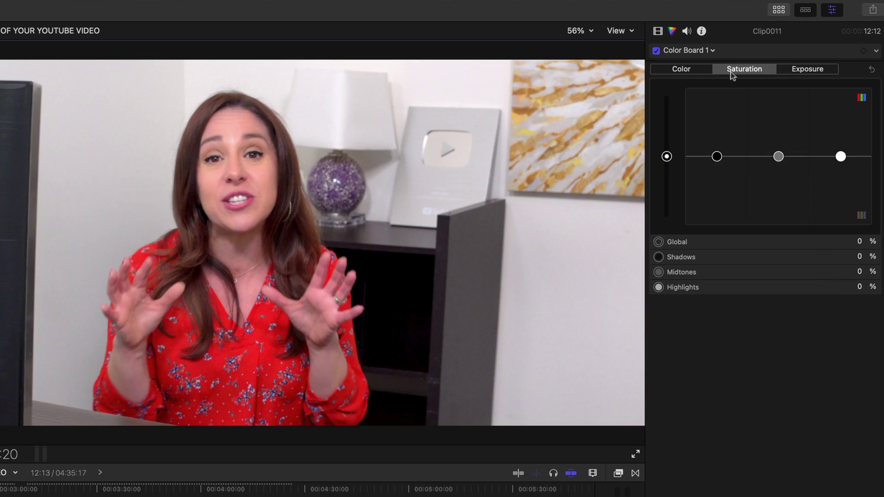
{"action": "left_click_drag", "start_coordinate": [666, 157], "coordinate": [665, 169]}
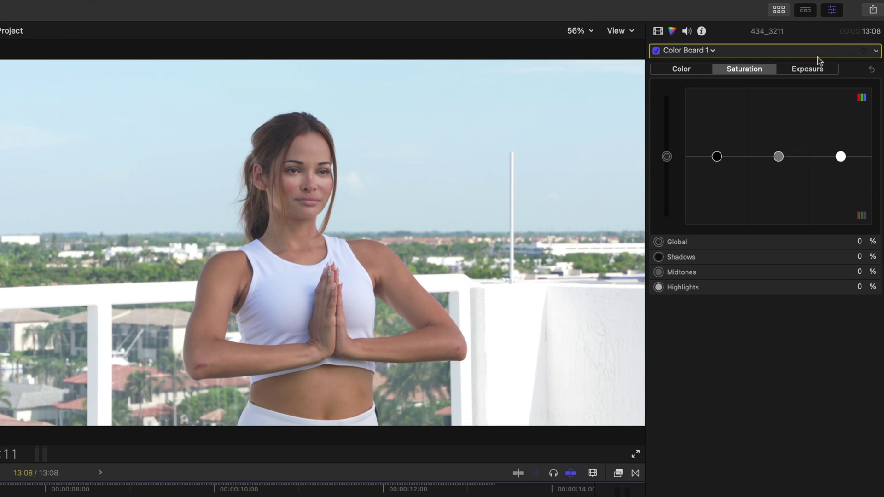
Mask the sky in clip 434_3211 with a color mask on Color Board 1 and tint Global color to 230°, 24%
{"action": "left_click", "coordinate": [823, 54]}
{"action": "left_click", "coordinate": [821, 75]}
{"action": "mouse_move", "coordinate": [111, 98]}
{"action": "left_mouse_down"}
{"action": "mouse_move", "coordinate": [157, 81]}
{"action": "mouse_move", "coordinate": [166, 96]}
{"action": "left_mouse_up"}
{"action": "left_click_drag", "start_coordinate": [723, 155], "coordinate": [766, 146]}
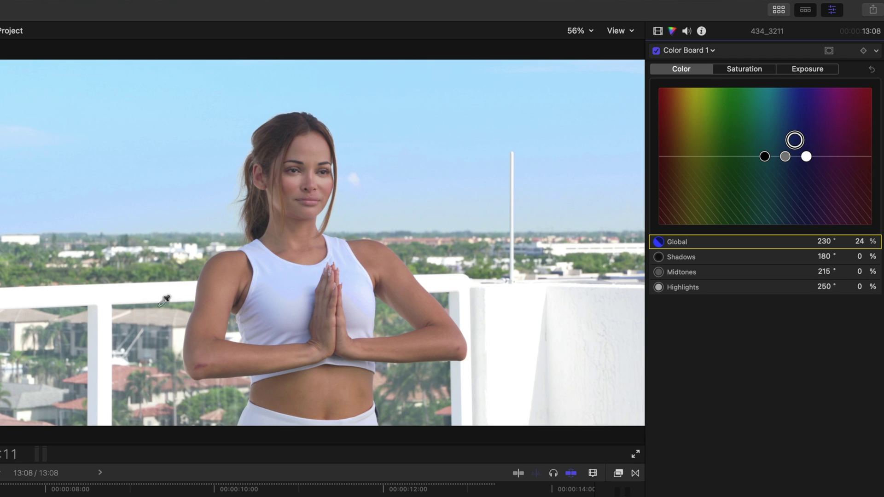
Add Color Board 2 with a color mask sampled from the greenery and raise its Global saturation to 100%
{"action": "left_click", "coordinate": [713, 51]}
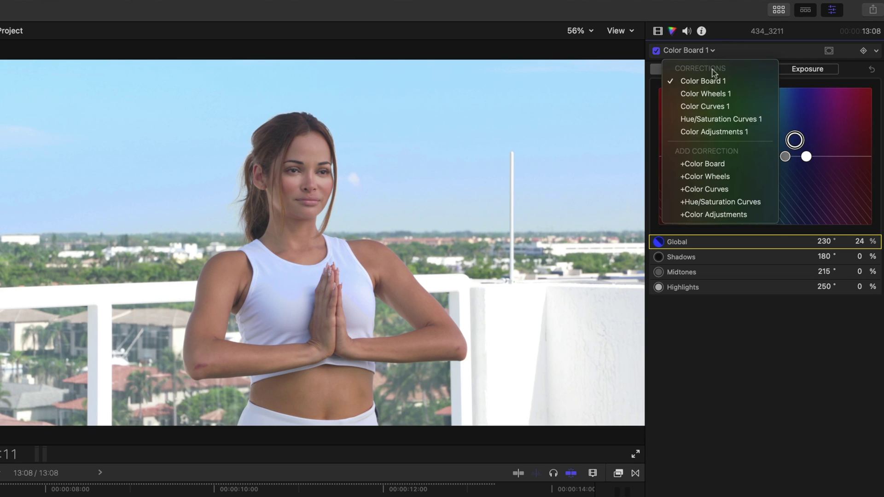
{"action": "left_click", "coordinate": [695, 162]}
{"action": "left_click", "coordinate": [828, 50]}
{"action": "left_click", "coordinate": [413, 190]}
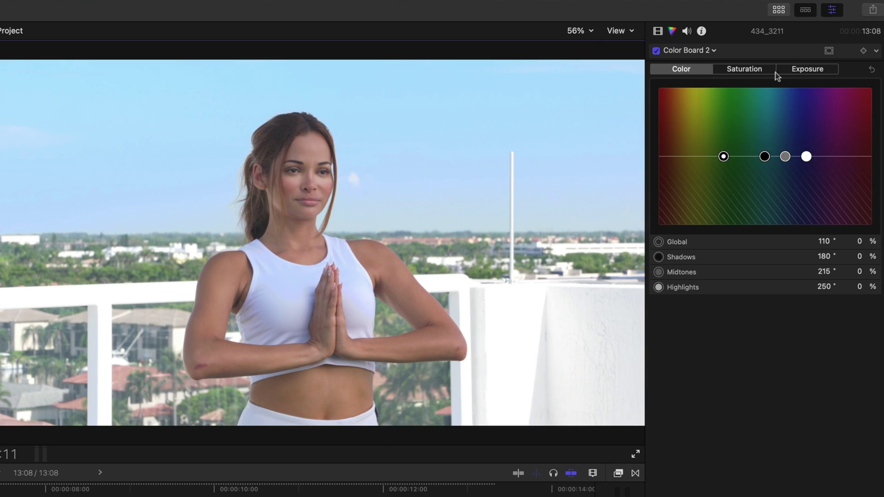
{"action": "left_click", "coordinate": [755, 70]}
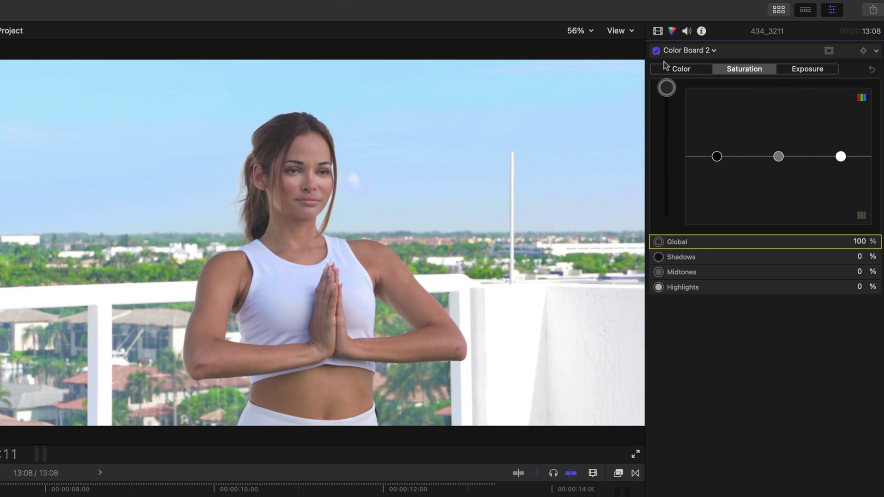
Add Color Board 3 and set its exposure to -32% for Shadows and 11% for Midtones
{"action": "left_click", "coordinate": [689, 52]}
{"action": "left_click", "coordinate": [693, 177]}
{"action": "left_click", "coordinate": [801, 70]}
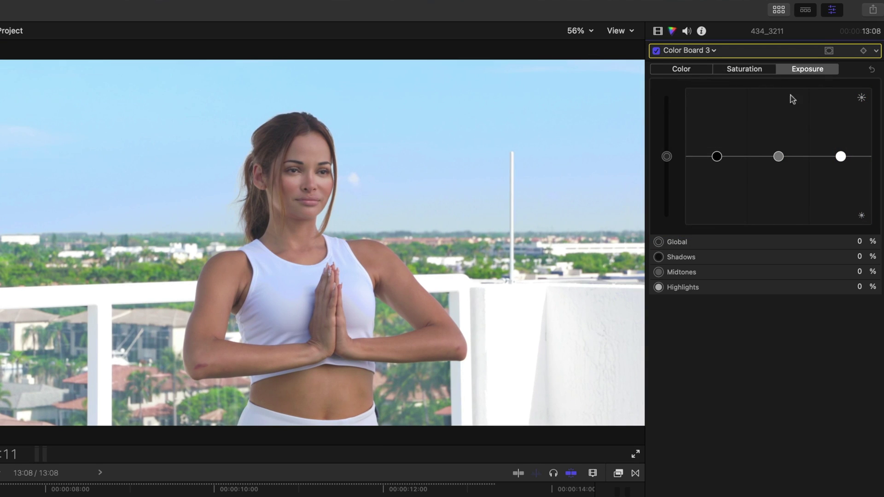
{"action": "left_click_drag", "start_coordinate": [720, 160], "coordinate": [716, 180]}
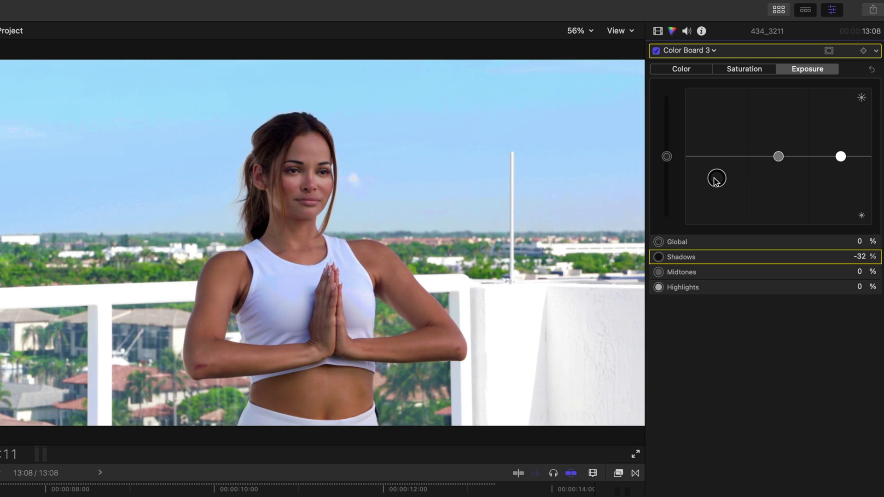
{"action": "left_click_drag", "start_coordinate": [777, 157], "coordinate": [776, 151]}
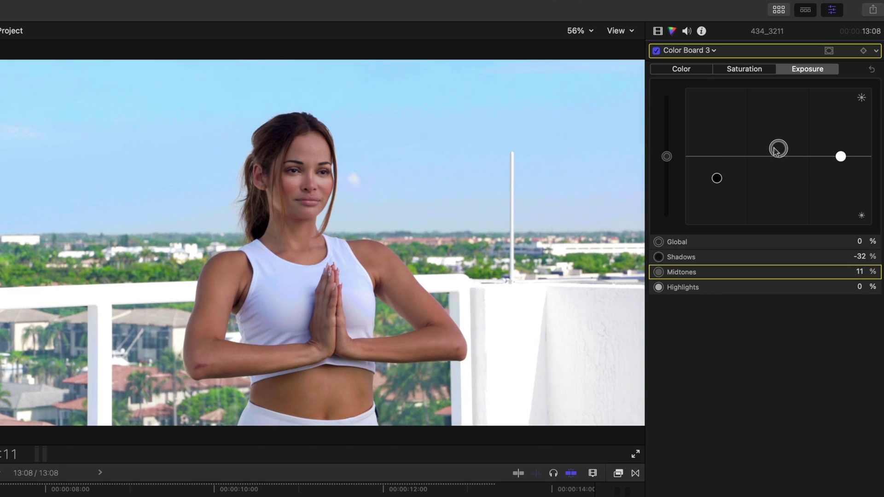
Switch clip 434_3211 to Hue/Saturation Curves 1 and raise the sampled sky-blue point on the Hue vs Sat curve
{"action": "left_click", "coordinate": [661, 31]}
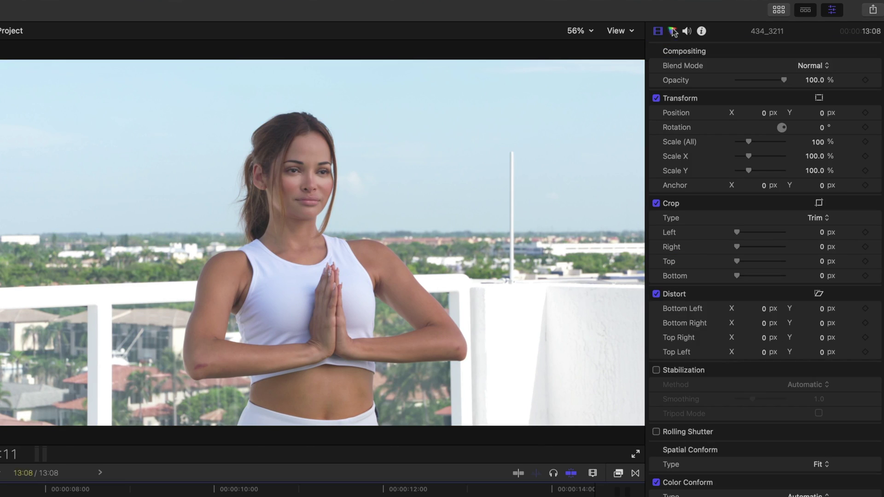
{"action": "left_click", "coordinate": [672, 30]}
{"action": "left_click", "coordinate": [698, 52]}
{"action": "left_click", "coordinate": [720, 119]}
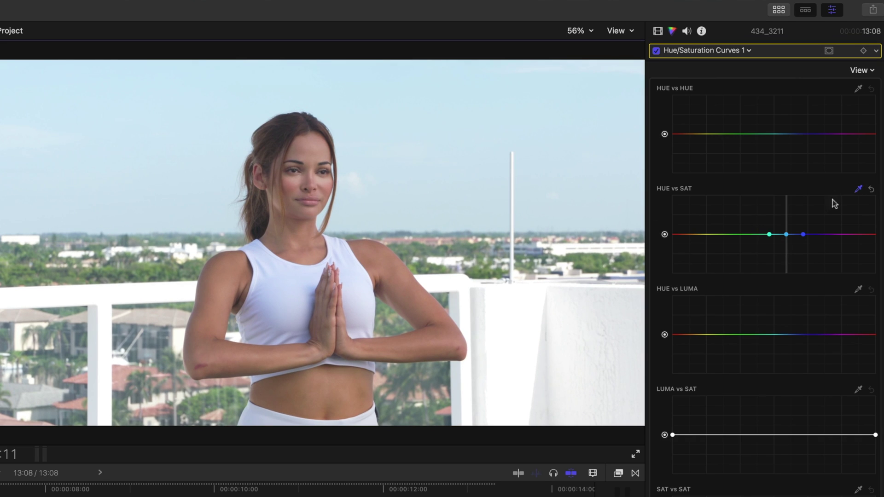
{"action": "left_click_drag", "start_coordinate": [787, 234], "coordinate": [787, 221]}
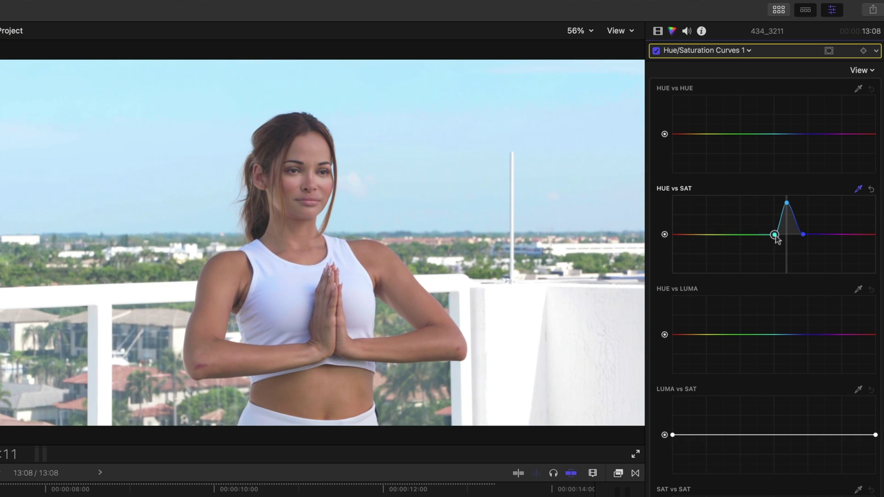
Sample the green foliage for the Hue vs Sat curve, raise its green point slightly and bring the yellow point closer
{"action": "left_click", "coordinate": [857, 189]}
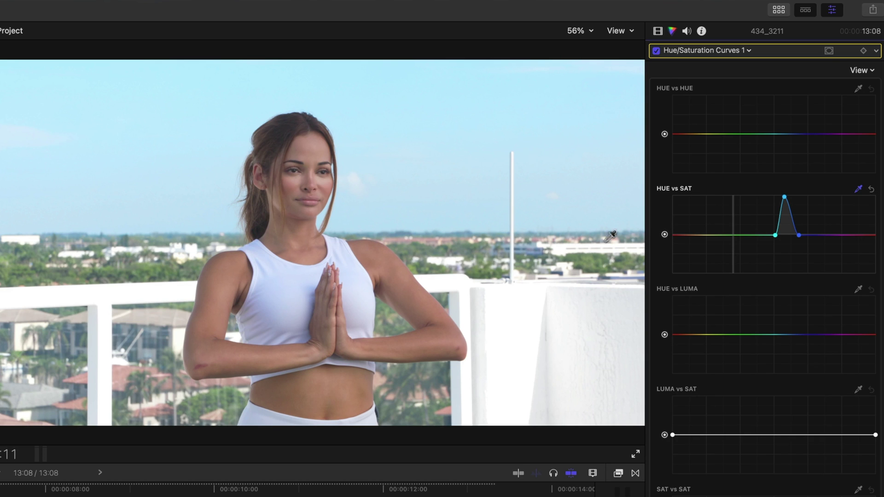
{"action": "left_click", "coordinate": [15, 271]}
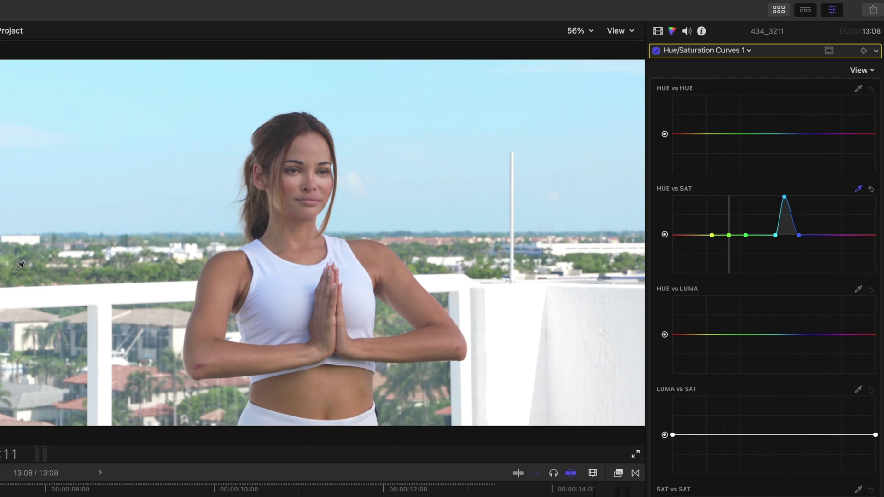
{"action": "left_click_drag", "start_coordinate": [727, 237], "coordinate": [729, 231]}
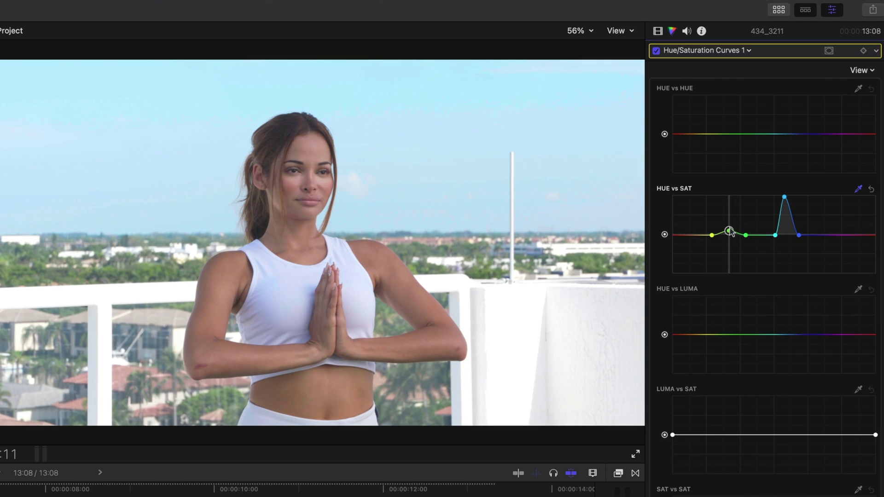
{"action": "left_click_drag", "start_coordinate": [713, 235], "coordinate": [721, 236]}
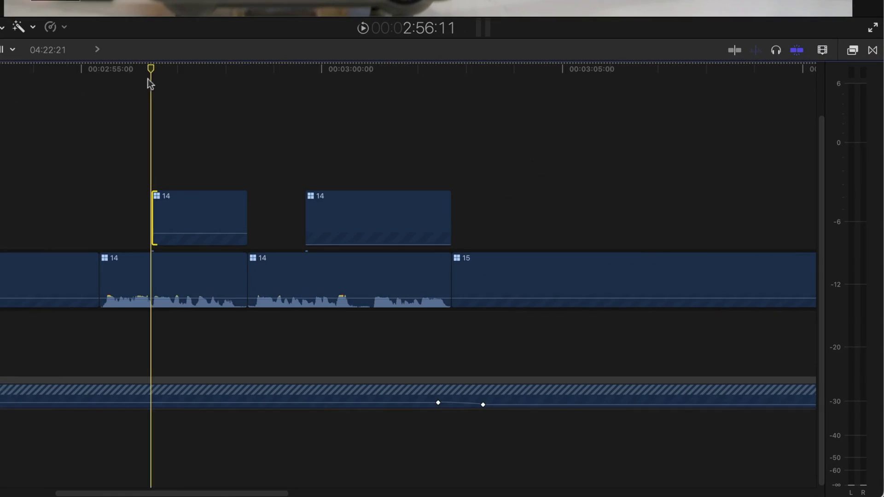
Toggle timeline snapping and pull the start of the connected clip 14 near 2:56 back towards the cut beneath it
{"action": "left_click", "coordinate": [160, 59]}
{"action": "key", "text": "n"}
{"action": "left_click", "coordinate": [794, 42]}
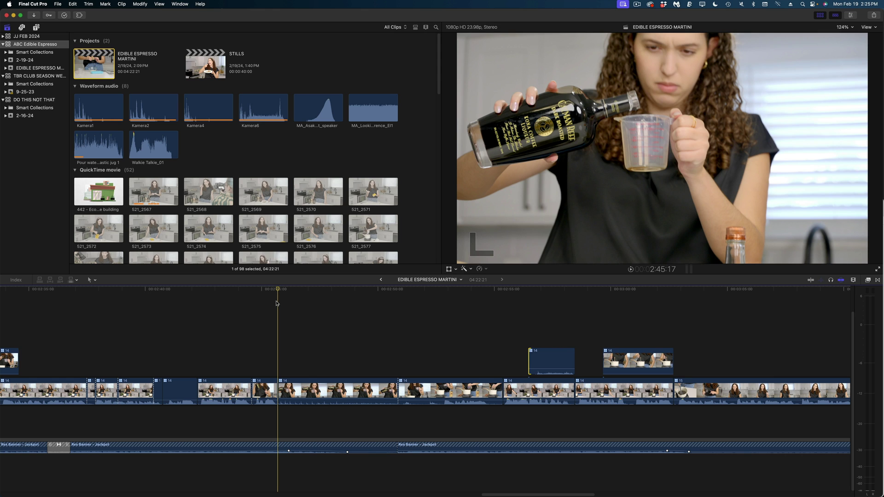
{"action": "left_click_drag", "start_coordinate": [529, 361], "coordinate": [506, 361]}
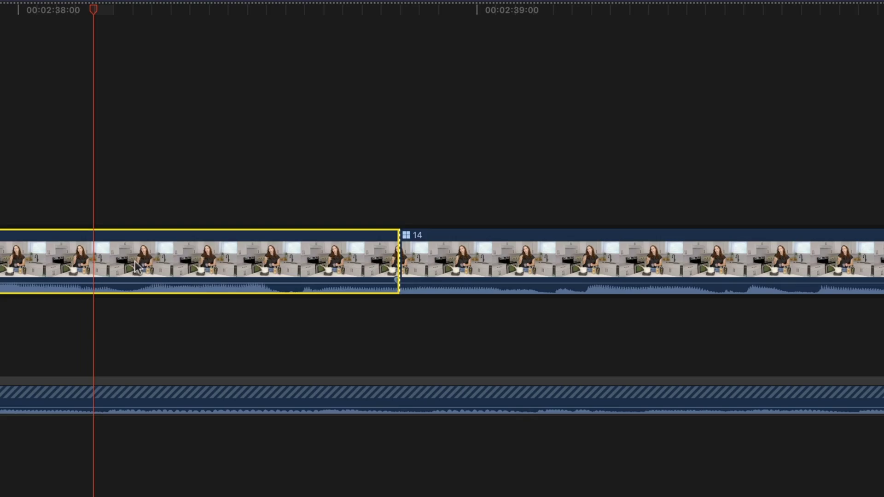
Expand the audio of the clip ending near 2:38:20 and try to trim its audio end at the cut
{"action": "right_click", "coordinate": [205, 259]}
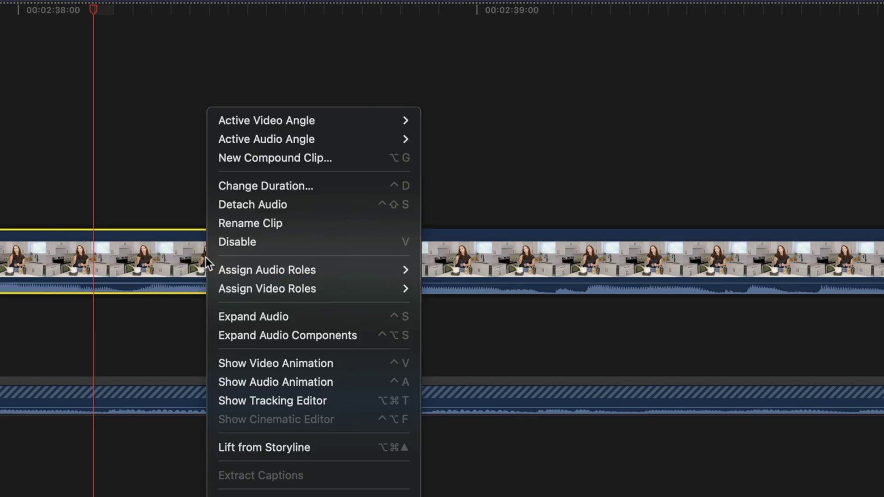
{"action": "left_click", "coordinate": [255, 316]}
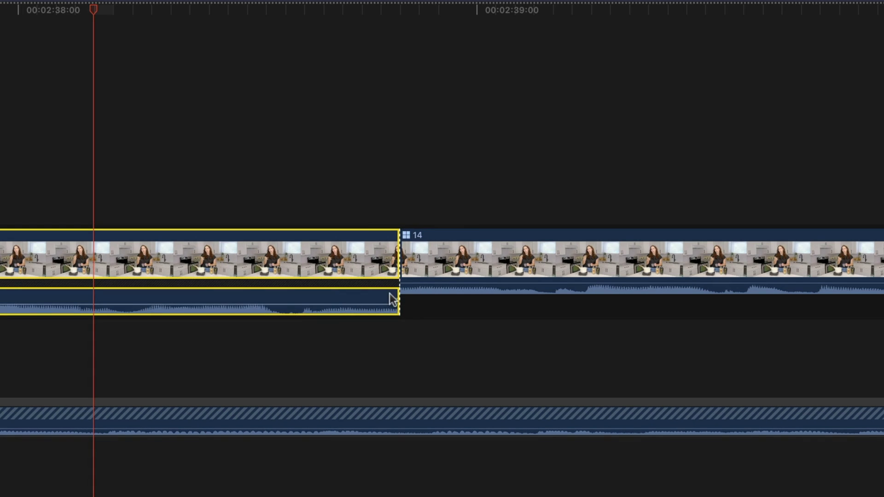
{"action": "mouse_move", "coordinate": [397, 308]}
{"action": "left_mouse_down"}
{"action": "mouse_move", "coordinate": [421, 308]}
{"action": "mouse_move", "coordinate": [374, 301]}
{"action": "mouse_move", "coordinate": [398, 301]}
{"action": "left_mouse_up"}
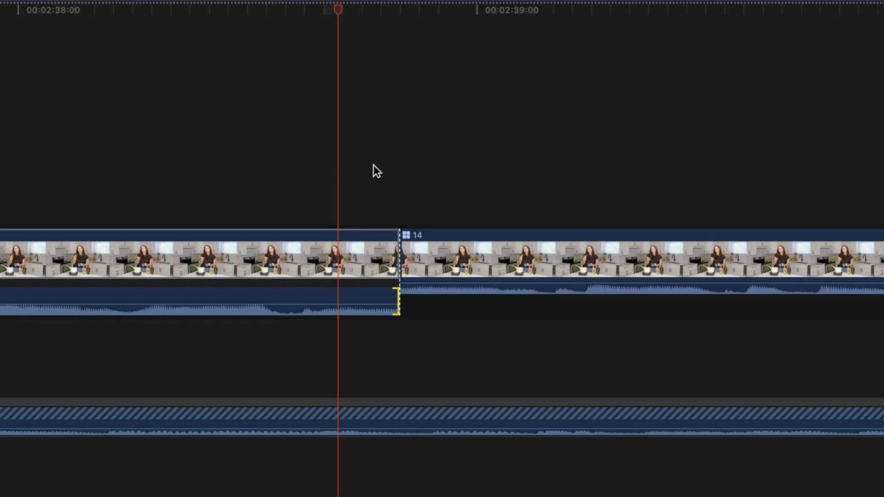
{"action": "key", "text": "super+equal"}
{"action": "key", "text": "super+equal"}
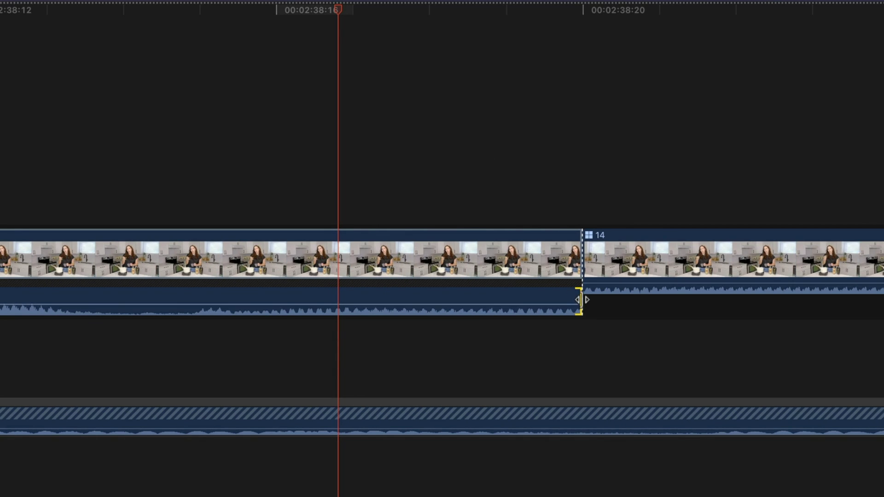
{"action": "mouse_move", "coordinate": [579, 305]}
{"action": "left_mouse_down"}
{"action": "mouse_move", "coordinate": [606, 306]}
{"action": "mouse_move", "coordinate": [566, 306]}
{"action": "mouse_move", "coordinate": [604, 306]}
{"action": "mouse_move", "coordinate": [566, 303]}
{"action": "mouse_move", "coordinate": [576, 304]}
{"action": "left_mouse_up"}
{"action": "left_click", "coordinate": [578, 300]}
{"action": "left_click", "coordinate": [559, 303]}
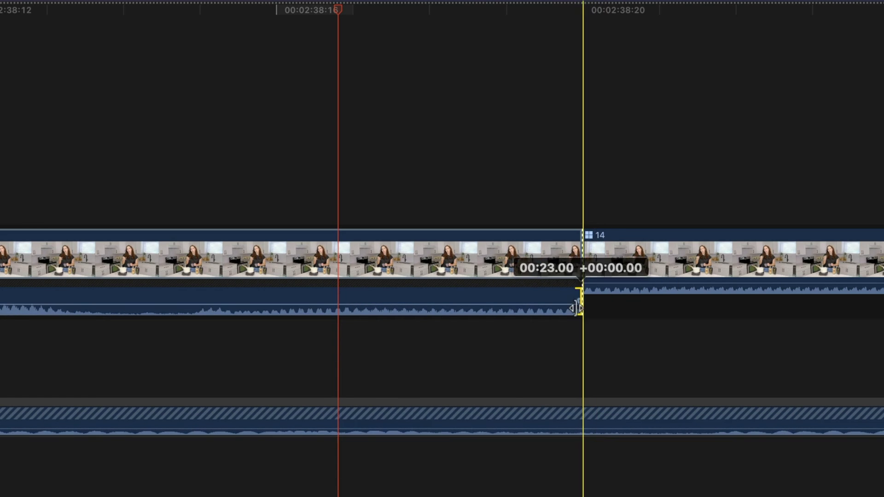
Toggle snapping and fine-trim the end of the expanded audio beside the cut near 2:38:20
{"action": "key", "text": "n"}
{"action": "left_click", "coordinate": [560, 302]}
{"action": "left_click", "coordinate": [579, 306]}
{"action": "left_click_drag", "start_coordinate": [581, 310], "coordinate": [578, 306]}
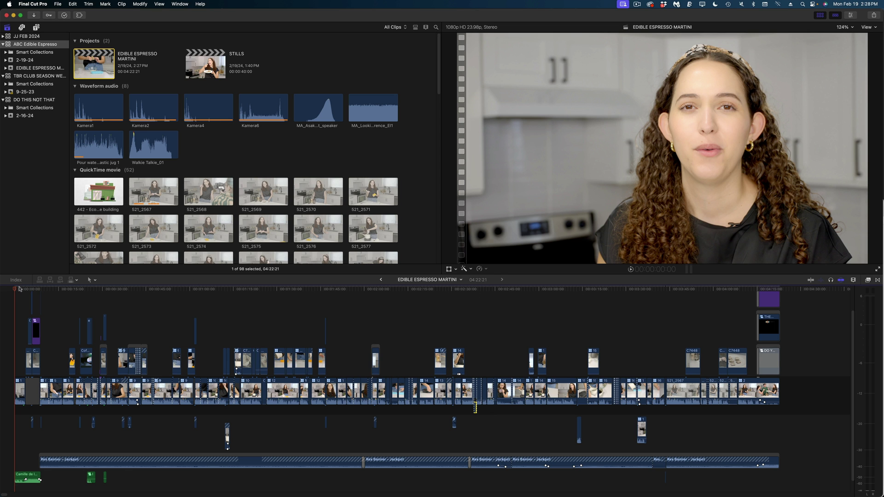
Skim the EDIBLE ESPRESSO MARTINI timeline from its beginning to about 2:48 and review the edited sections
{"action": "left_click_drag", "start_coordinate": [19, 291], "coordinate": [223, 313]}
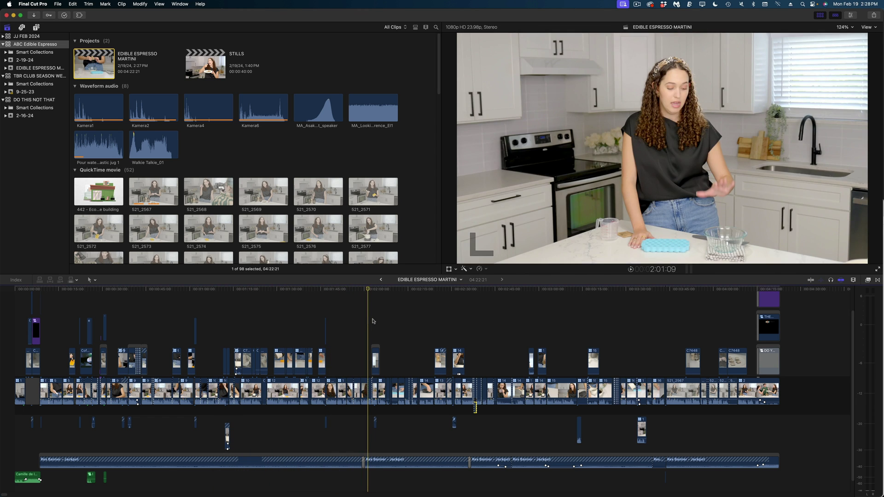
{"action": "left_click_drag", "start_coordinate": [399, 326], "coordinate": [415, 328]}
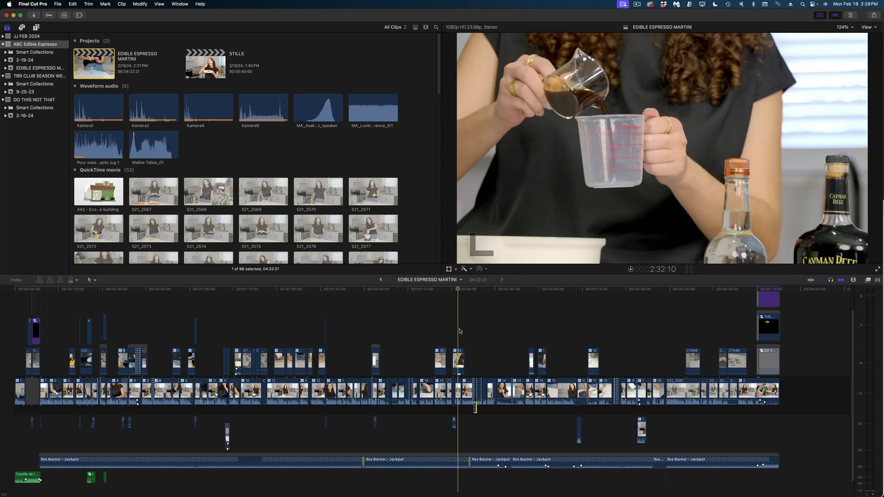
{"action": "left_click_drag", "start_coordinate": [471, 332], "coordinate": [487, 334]}
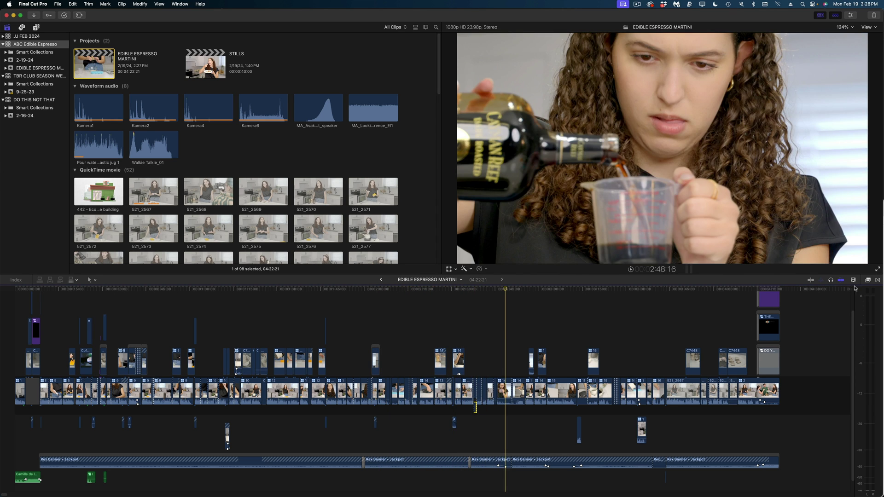
{"action": "left_click_drag", "start_coordinate": [779, 289], "coordinate": [471, 308]}
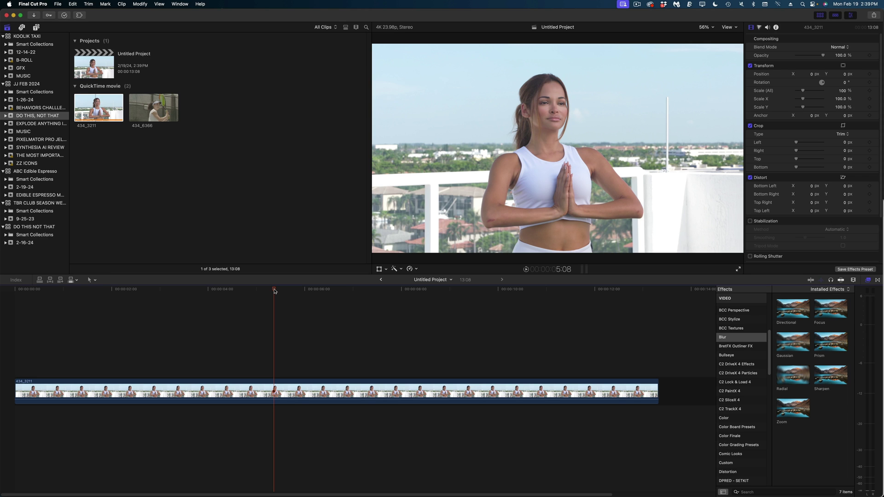
Insert a hold segment in clip 434_3211 at about 7:09
{"action": "left_click_drag", "start_coordinate": [275, 291], "coordinate": [370, 308]}
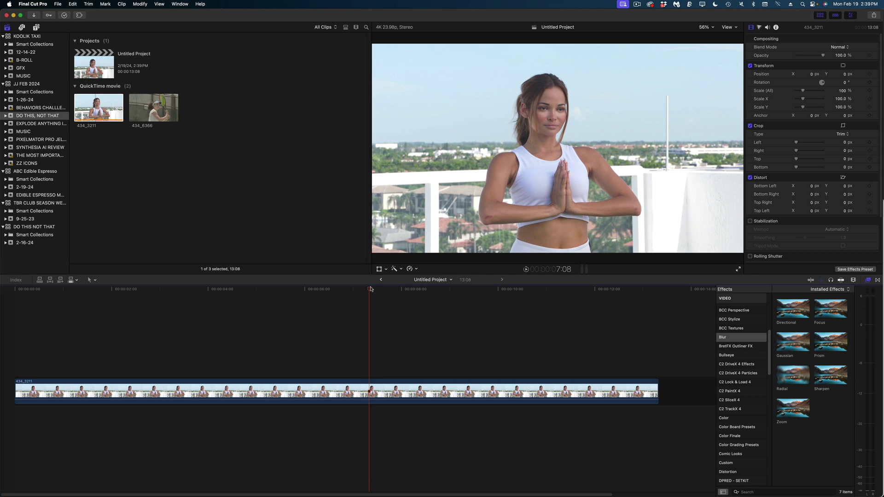
{"action": "left_click", "coordinate": [376, 390]}
{"action": "key", "text": "shift+h"}
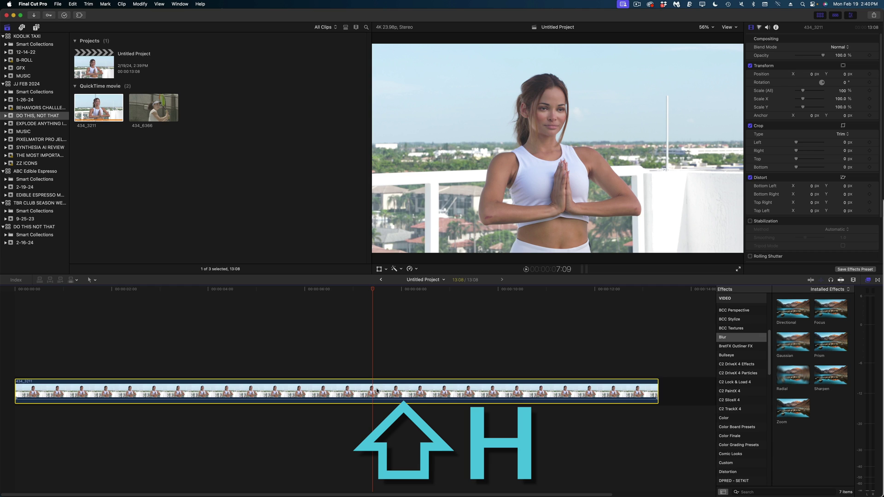
Play back and inspect the hold segment and the normal-speed section that follows it
{"action": "key", "text": "space"}
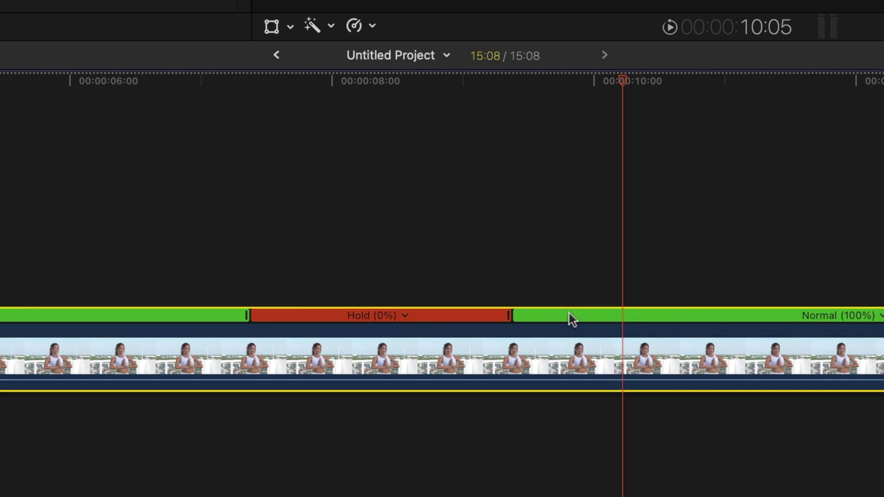
{"action": "left_click", "coordinate": [489, 375]}
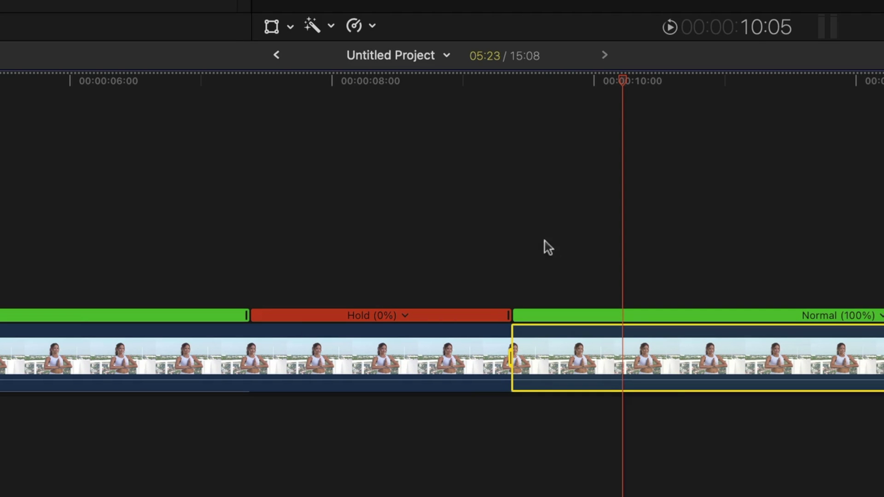
{"action": "left_click", "coordinate": [523, 86]}
{"action": "key", "text": "space"}
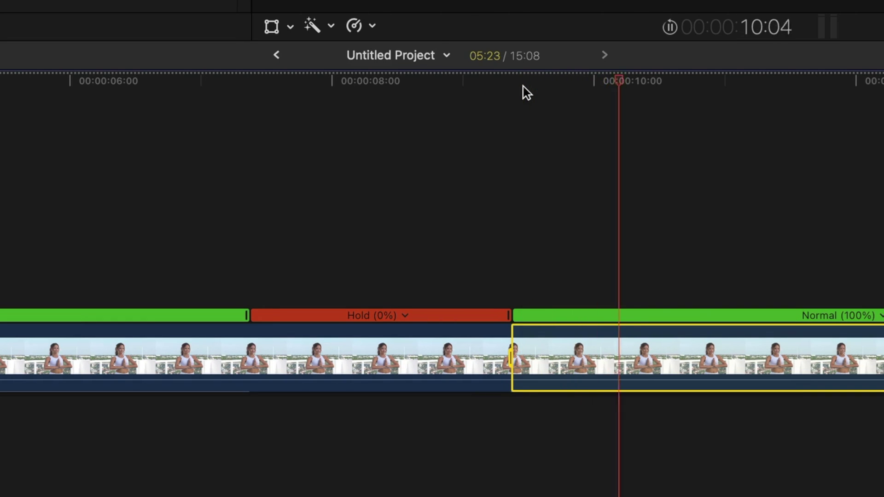
{"action": "key", "text": "space"}
{"action": "left_click", "coordinate": [407, 114]}
{"action": "left_click", "coordinate": [275, 131]}
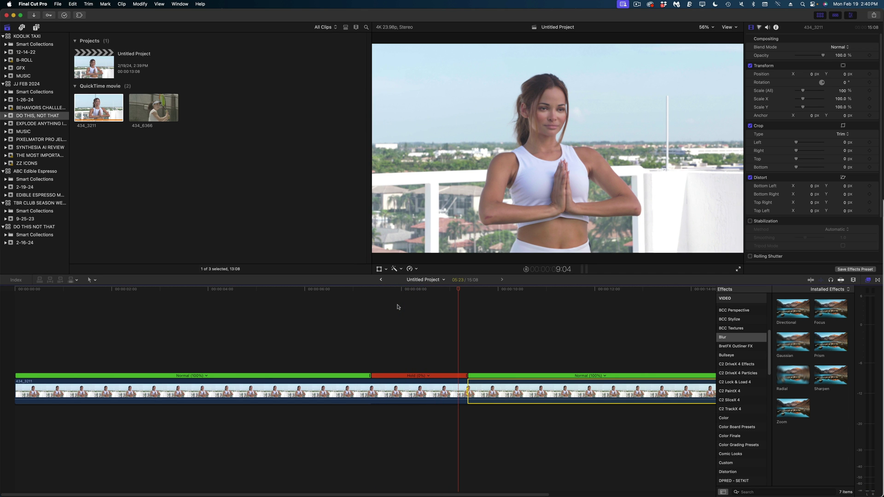
Stretch and shorten the hold segment from its end, leaving it ending near 9:05
{"action": "left_click_drag", "start_coordinate": [467, 377], "coordinate": [393, 376]}
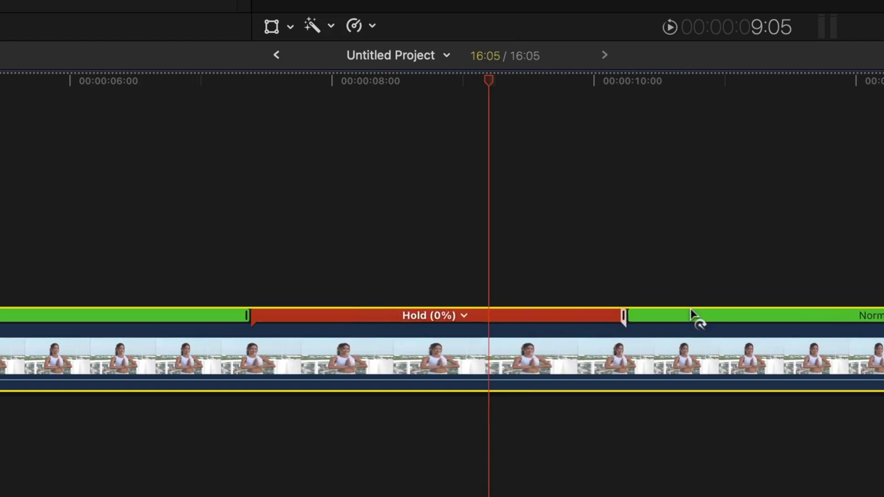
{"action": "left_click_drag", "start_coordinate": [307, 313], "coordinate": [428, 327]}
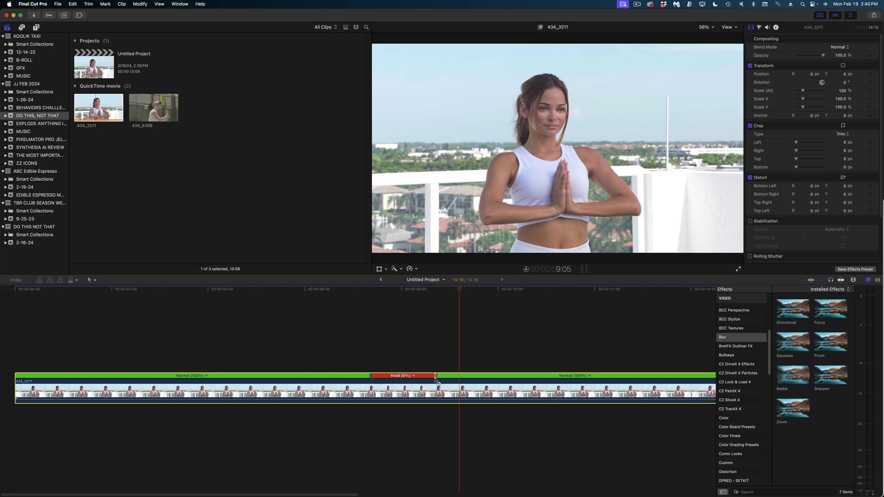
{"action": "left_click_drag", "start_coordinate": [436, 379], "coordinate": [460, 377]}
Apply the Gaussian blur effect to clip 434_3211 and check it at the hold segment near 7:14
{"action": "left_click", "coordinate": [405, 391]}
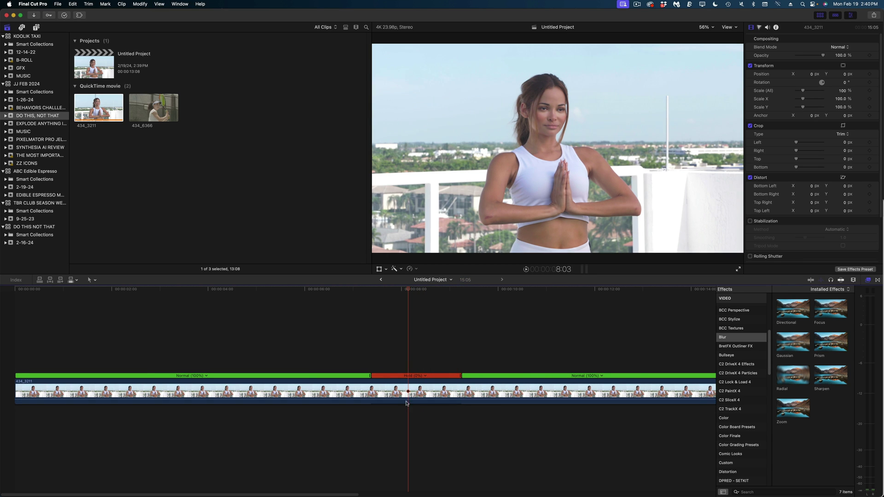
{"action": "key", "text": "shift+z"}
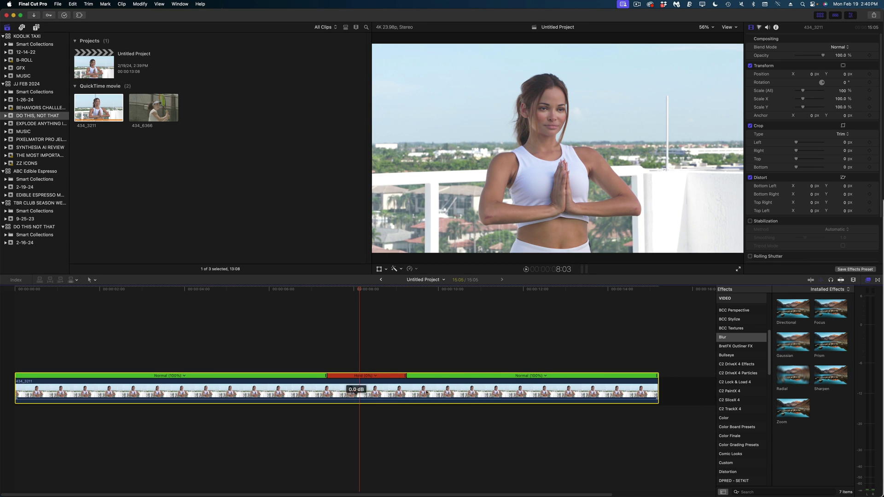
{"action": "left_click_drag", "start_coordinate": [792, 342], "coordinate": [501, 392]}
{"action": "left_click_drag", "start_coordinate": [396, 303], "coordinate": [364, 375]}
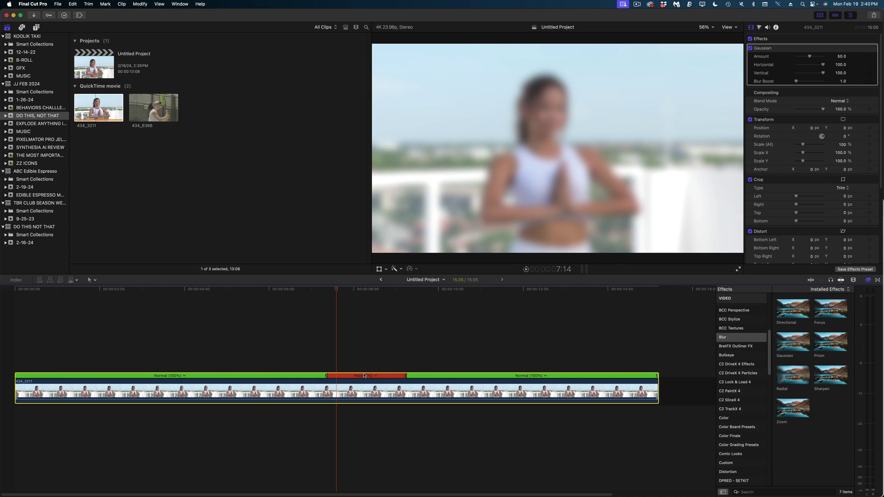
Reset clip 434_3211 to Normal (100%) speed with the retime editor hidden, and turn off its Gaussian blur
{"action": "key", "text": "shift+n"}
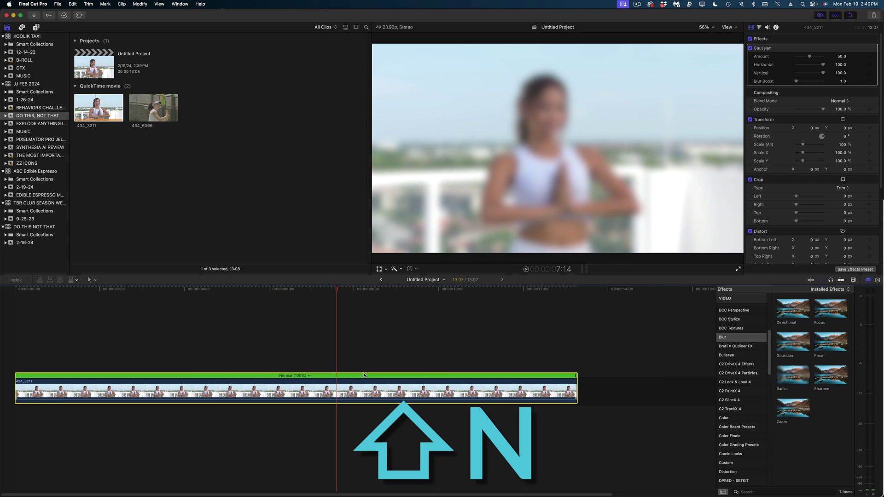
{"action": "key", "text": "super+r"}
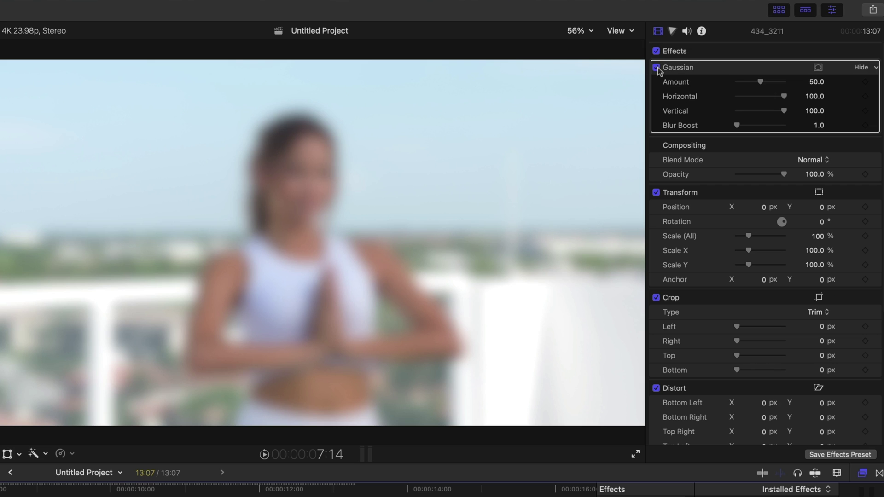
{"action": "left_click", "coordinate": [751, 48]}
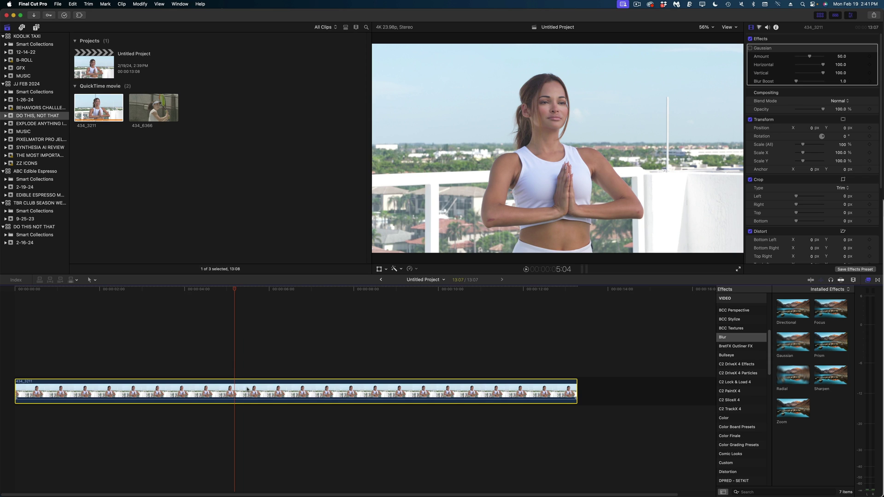
Insert a 4-second freeze frame at 5:04 in clip 434_3211 and select it
{"action": "key", "text": "alt+f"}
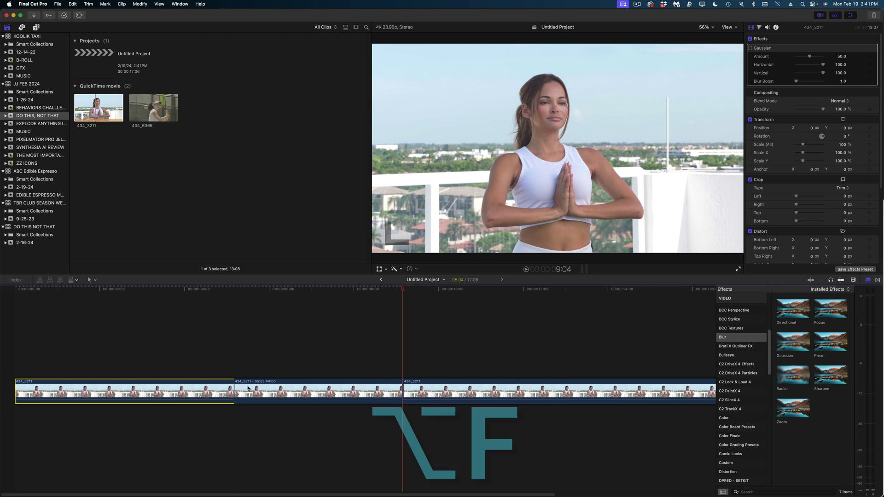
{"action": "left_click", "coordinate": [282, 391]}
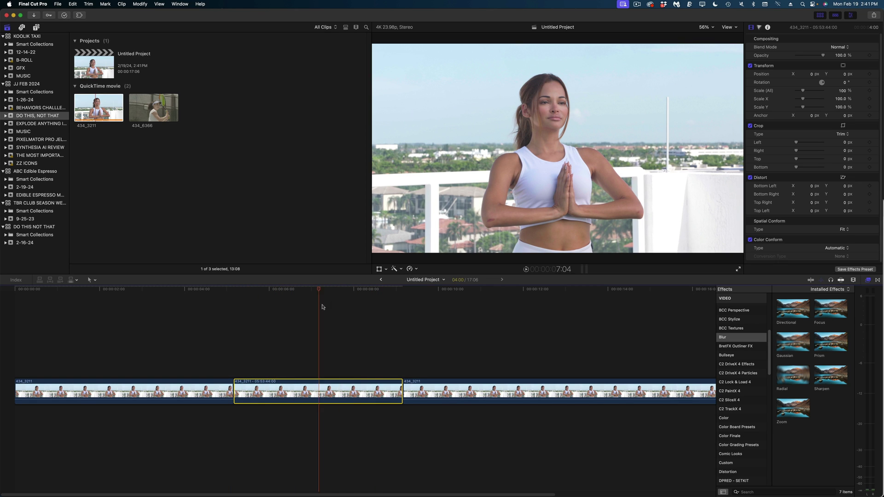
Examine the freeze frame and the video sections before and after it as separate clips
{"action": "left_click", "coordinate": [212, 390]}
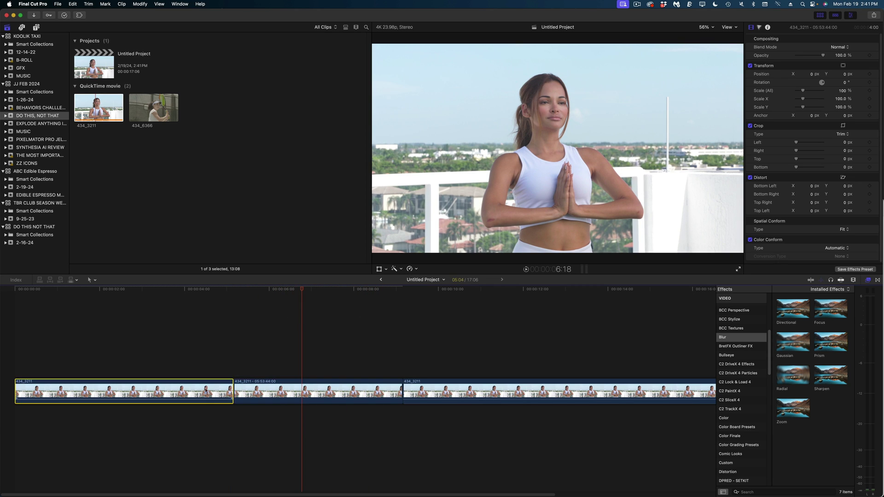
{"action": "left_click", "coordinate": [295, 389]}
{"action": "left_click", "coordinate": [424, 390]}
{"action": "left_click", "coordinate": [364, 394]}
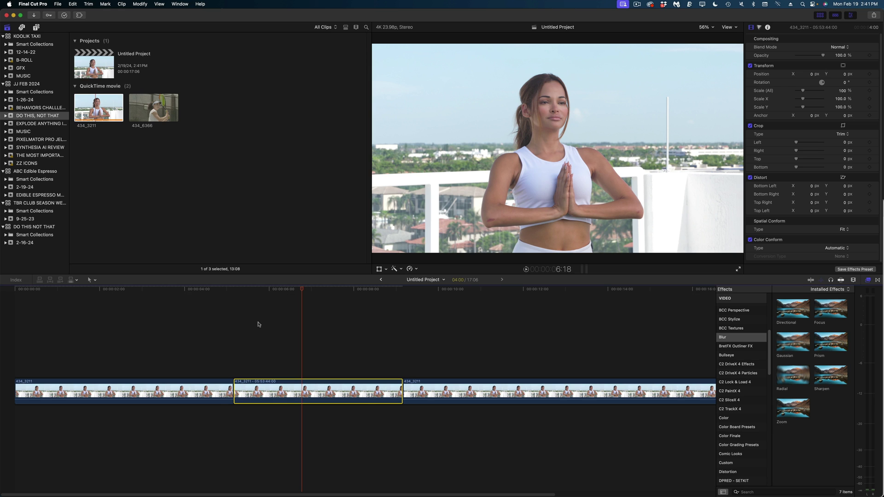
{"action": "left_click", "coordinate": [204, 388]}
{"action": "left_click", "coordinate": [355, 391]}
{"action": "left_click", "coordinate": [445, 389]}
{"action": "left_click", "coordinate": [364, 390]}
Apply the Gaussian blur separately to the section after the freeze frame, the freeze frame itself and the section before it
{"action": "left_click_drag", "start_coordinate": [793, 343], "coordinate": [534, 387]}
{"action": "left_click_drag", "start_coordinate": [791, 340], "coordinate": [399, 391]}
{"action": "left_click_drag", "start_coordinate": [793, 340], "coordinate": [106, 381]}
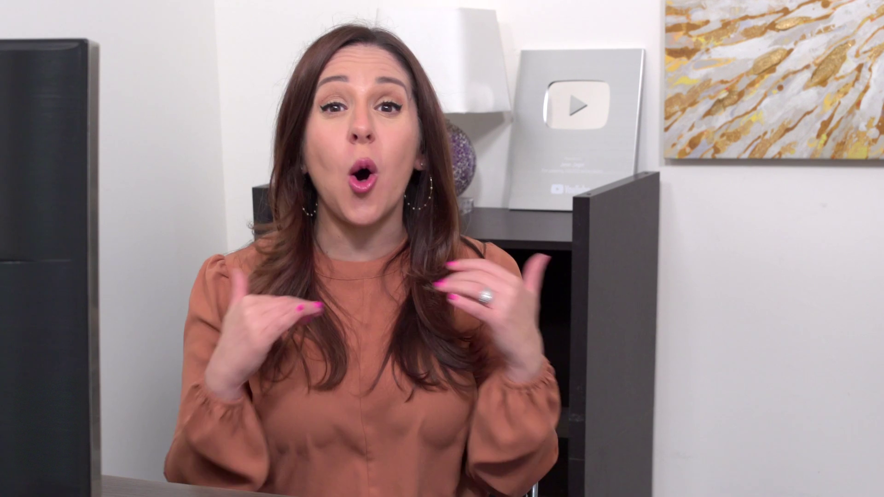